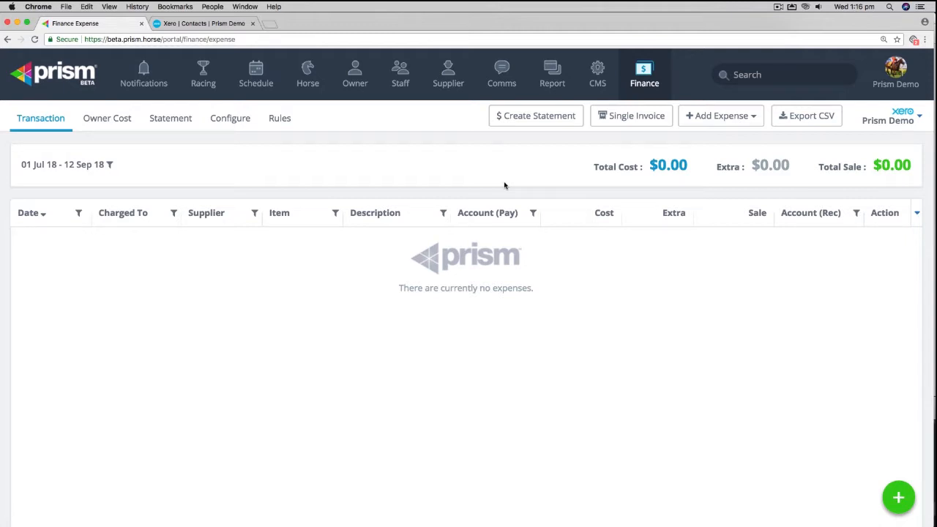
Open the day rate rules in the Finance section
{"action": "left_click", "coordinate": [281, 120]}
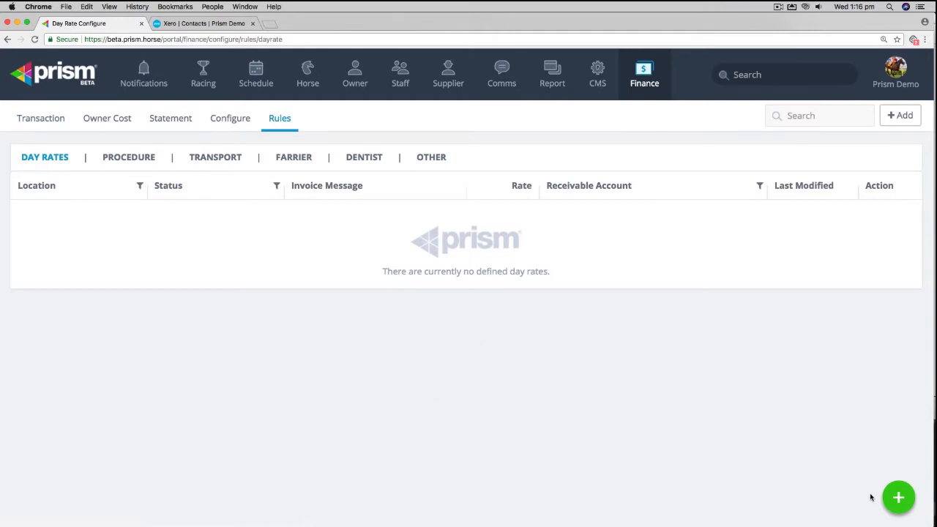
{"action": "left_click", "coordinate": [895, 494]}
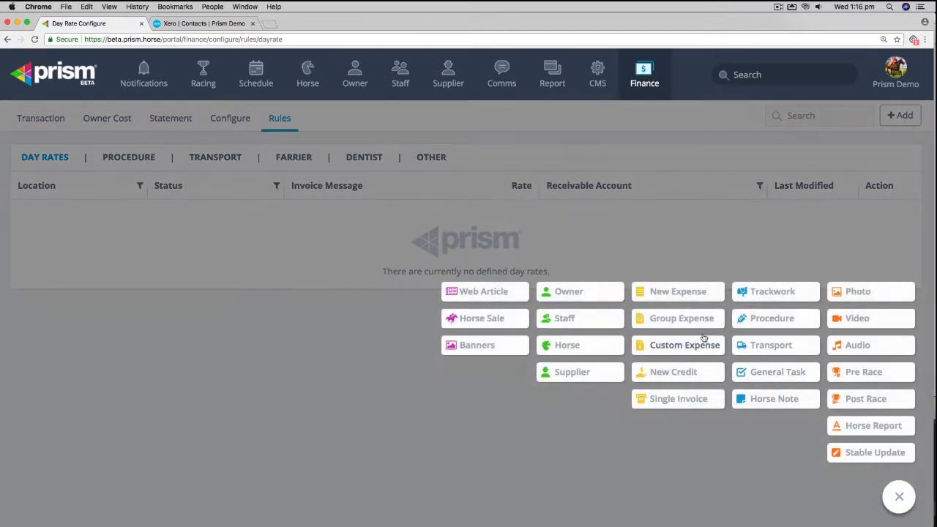
{"action": "left_click", "coordinate": [668, 291]}
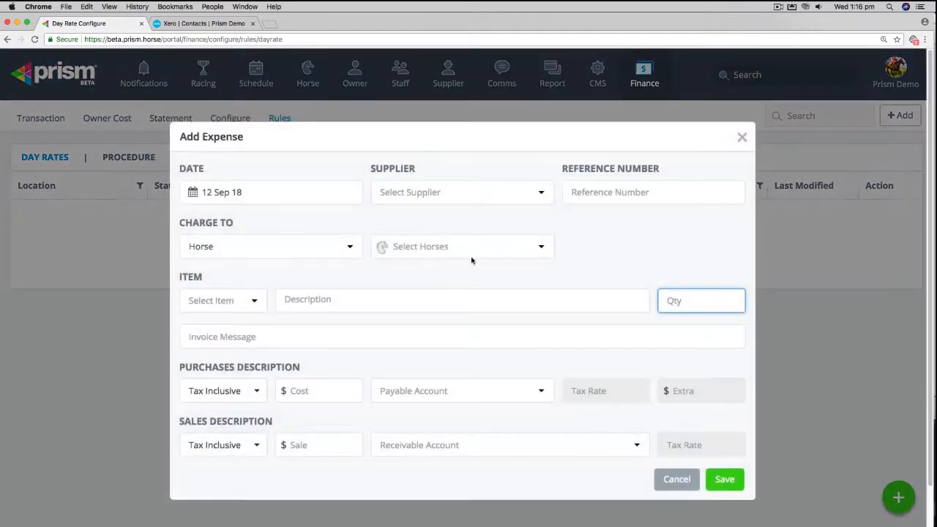
{"action": "left_click", "coordinate": [742, 136]}
{"action": "left_click", "coordinate": [604, 191]}
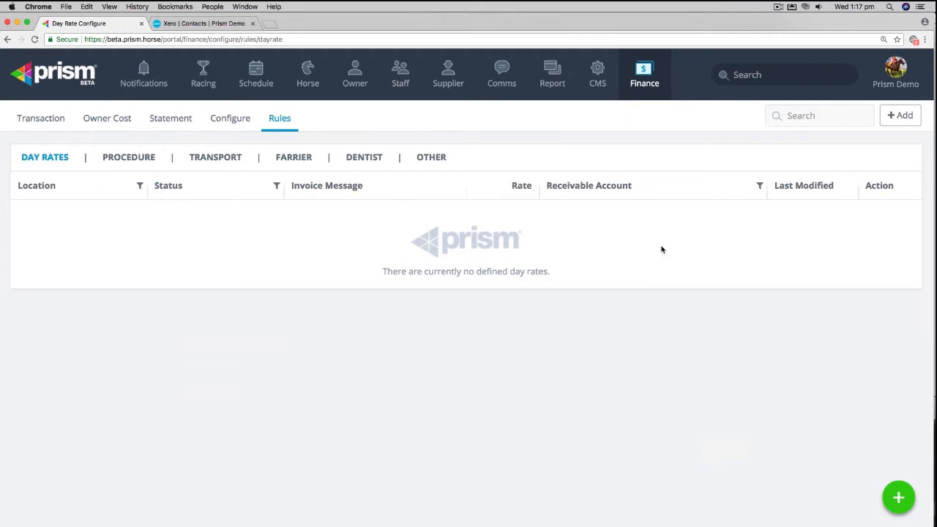
Start a new day rate for location Eagle Farm with status Full-Training and a rate of $110
{"action": "left_click", "coordinate": [902, 116]}
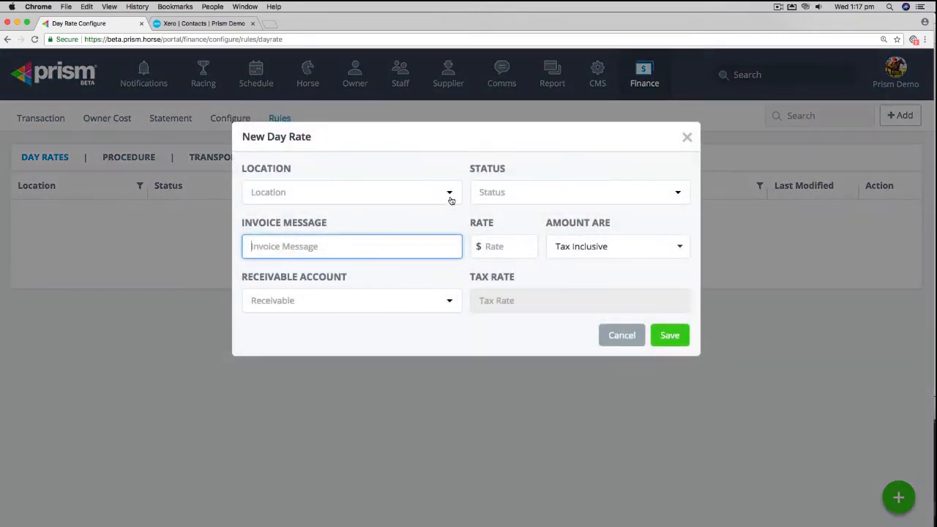
{"action": "left_click", "coordinate": [447, 193]}
{"action": "left_click", "coordinate": [281, 237]}
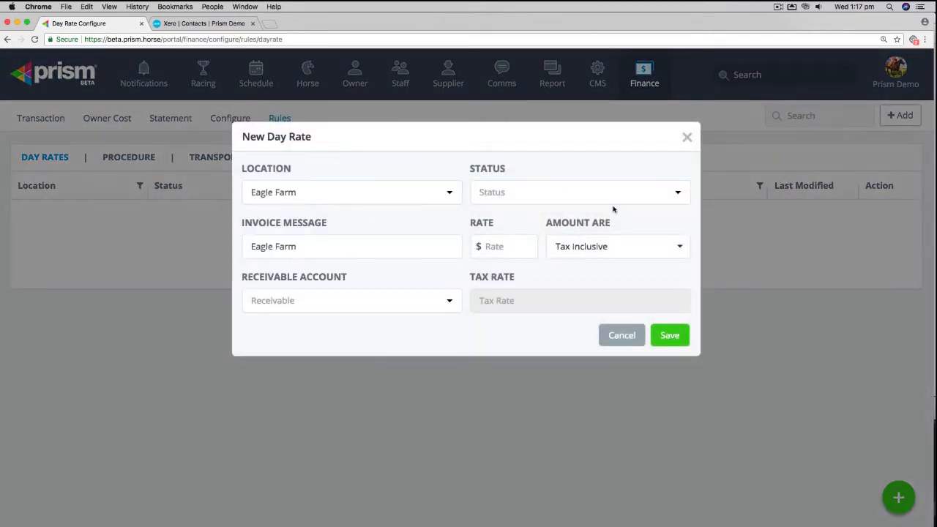
{"action": "left_click", "coordinate": [675, 193]}
{"action": "left_click", "coordinate": [542, 310]}
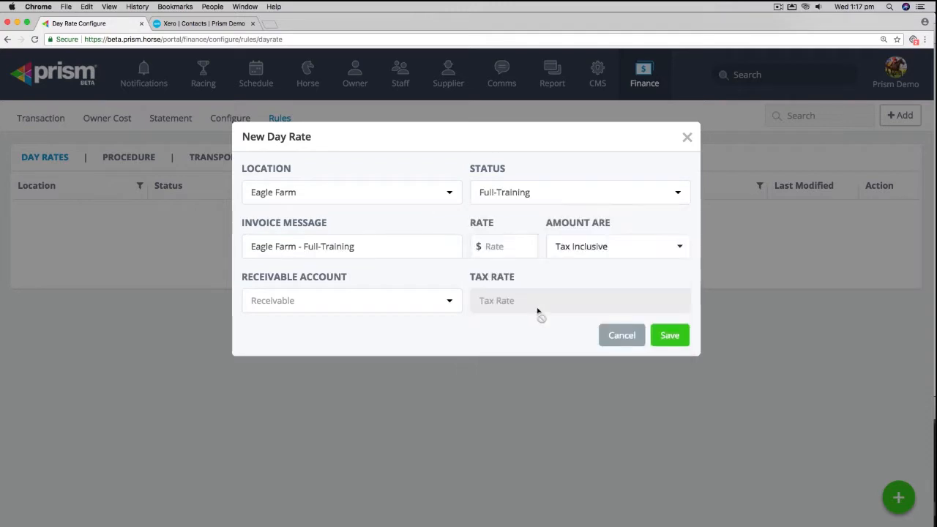
{"action": "left_click", "coordinate": [506, 248]}
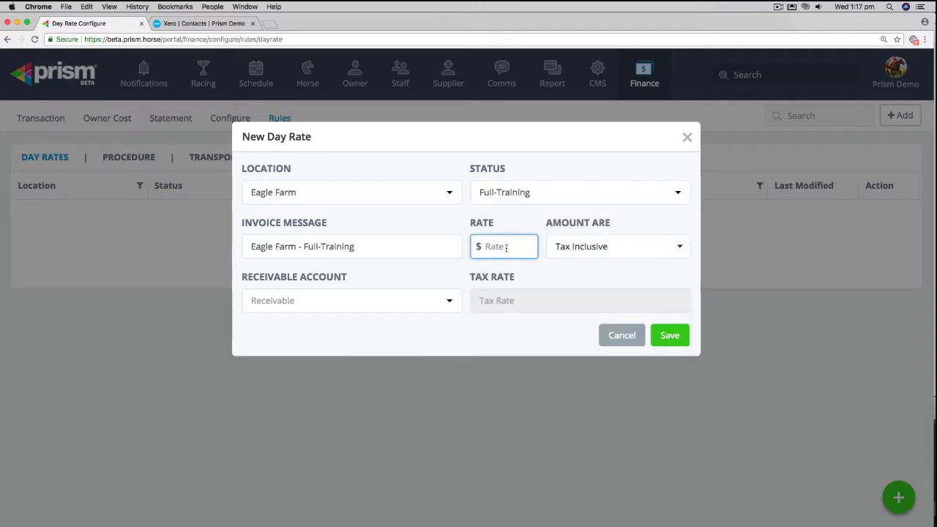
{"action": "type", "text": "110"}
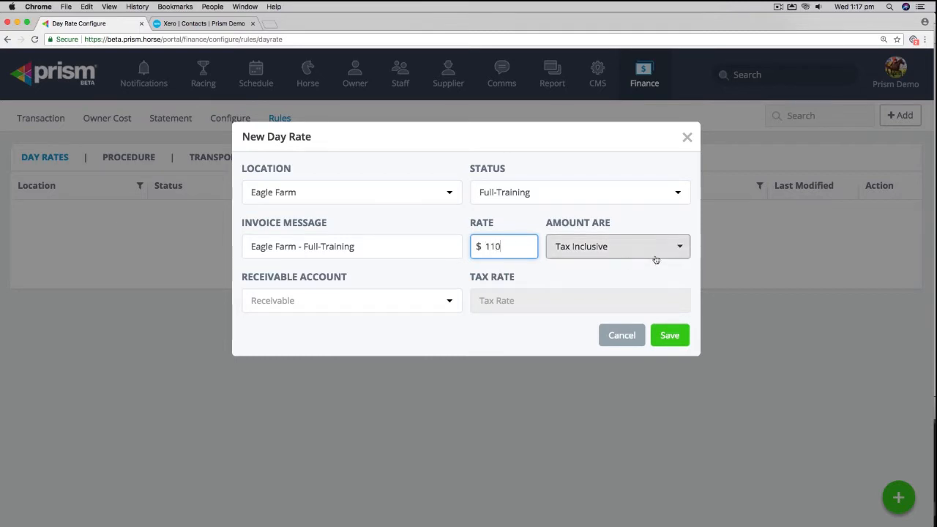
Assign receivable account 100 - Day Rate Income to the Eagle Farm day rate and save it
{"action": "left_click", "coordinate": [449, 301]}
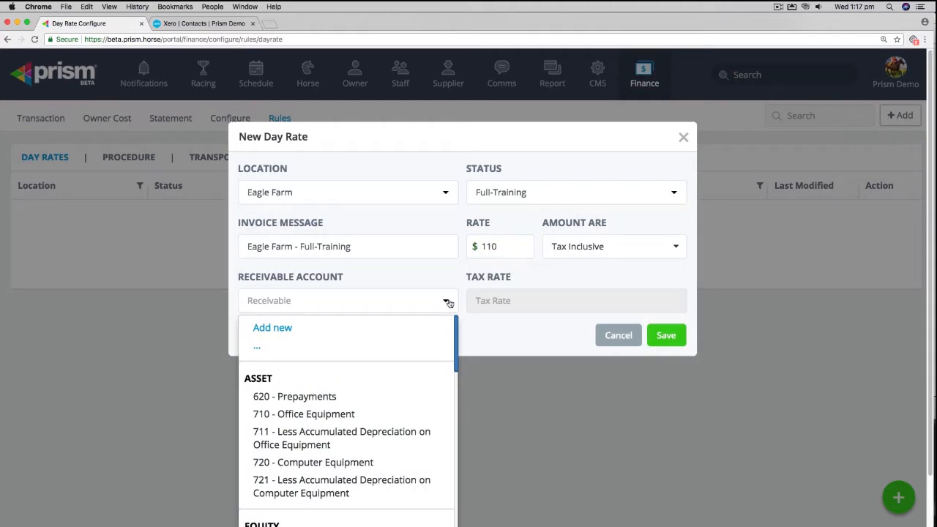
{"action": "left_click", "coordinate": [411, 301]}
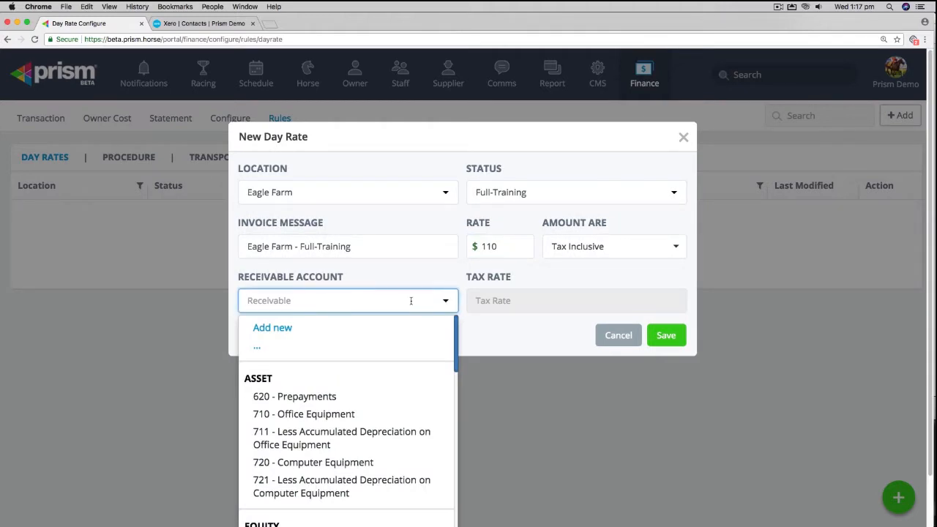
{"action": "type", "text": "day"}
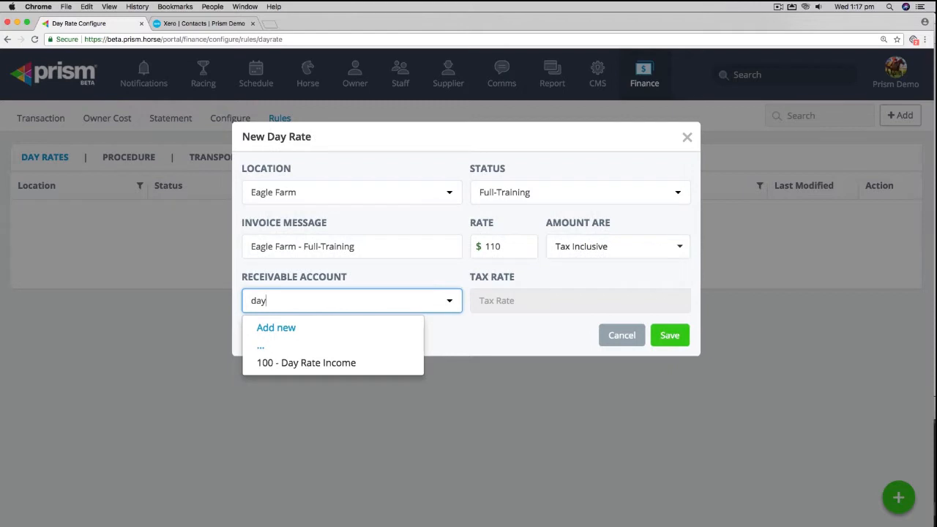
{"action": "left_click", "coordinate": [359, 366]}
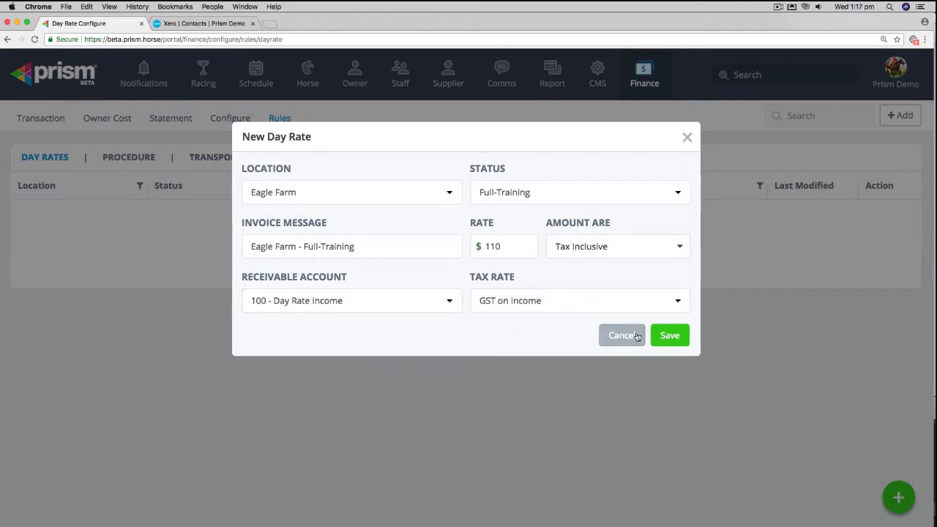
{"action": "left_click", "coordinate": [667, 336]}
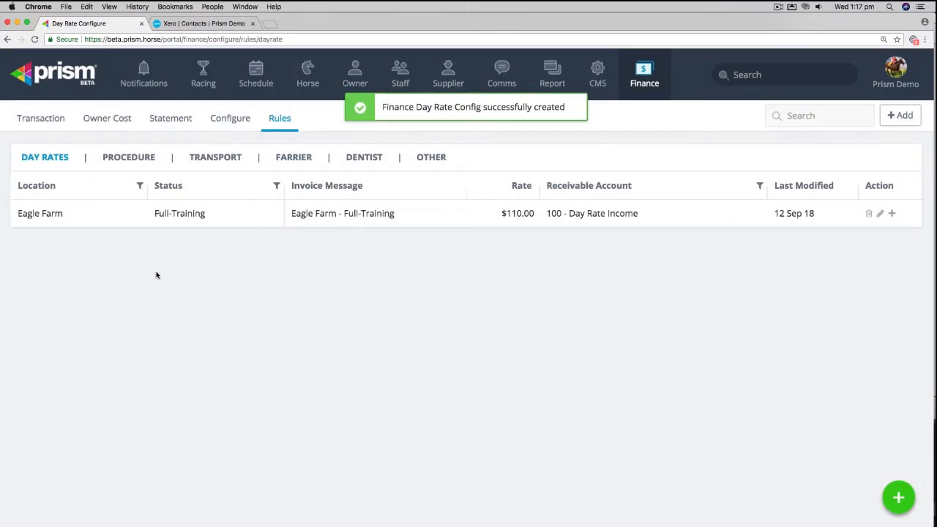
{"action": "double_click", "coordinate": [513, 213]}
{"action": "left_click", "coordinate": [502, 232]}
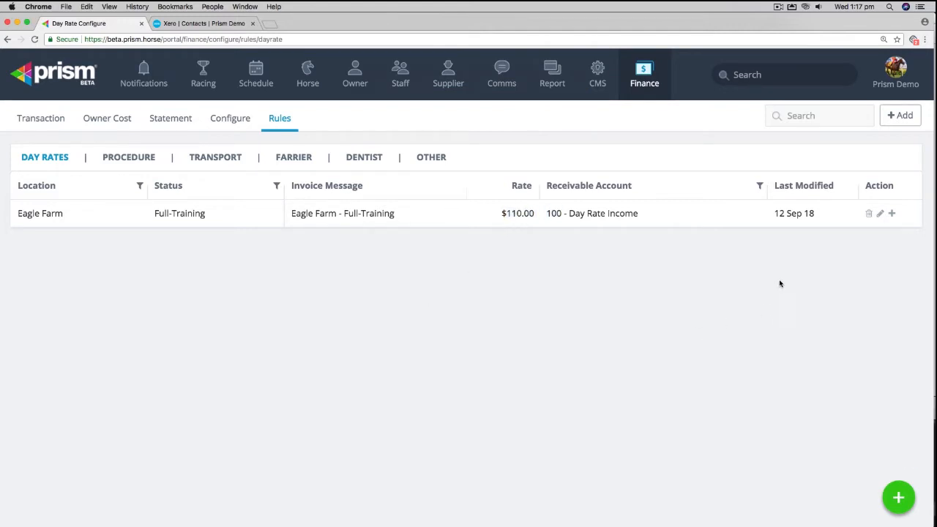
Start a sub charge on the Eagle Farm day rate with invoice message "Track and Pool Fee" and a rate of $5
{"action": "left_click", "coordinate": [891, 213]}
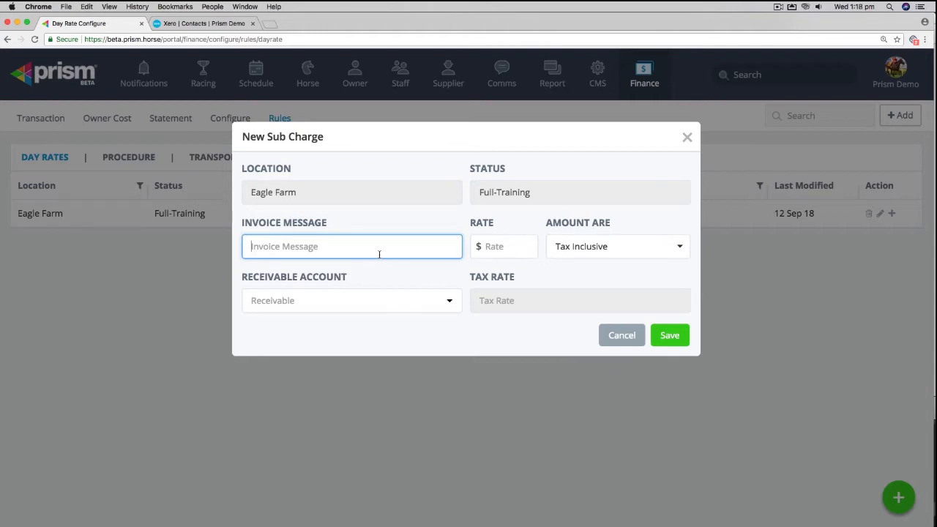
{"action": "type", "text": "Track and Pool Fee"}
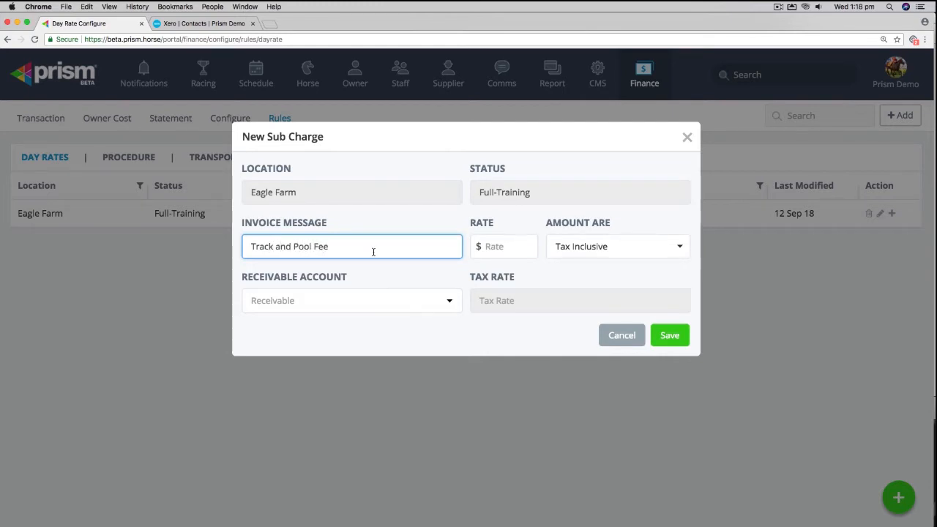
{"action": "key", "text": "Tab"}
{"action": "type", "text": "5"}
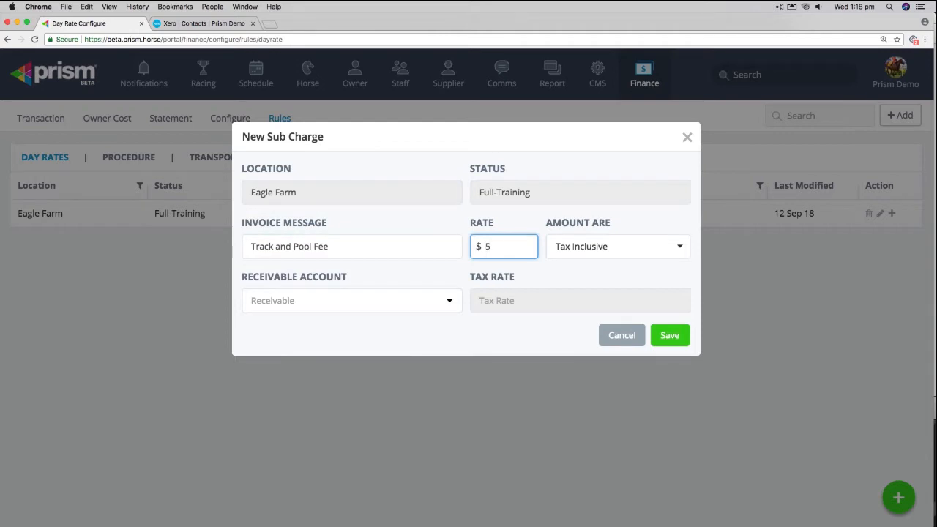
Start a new receivable account for the sub charge with code 106 and name "Track and Pool Fees"
{"action": "left_click", "coordinate": [417, 301]}
{"action": "type", "text": "day"}
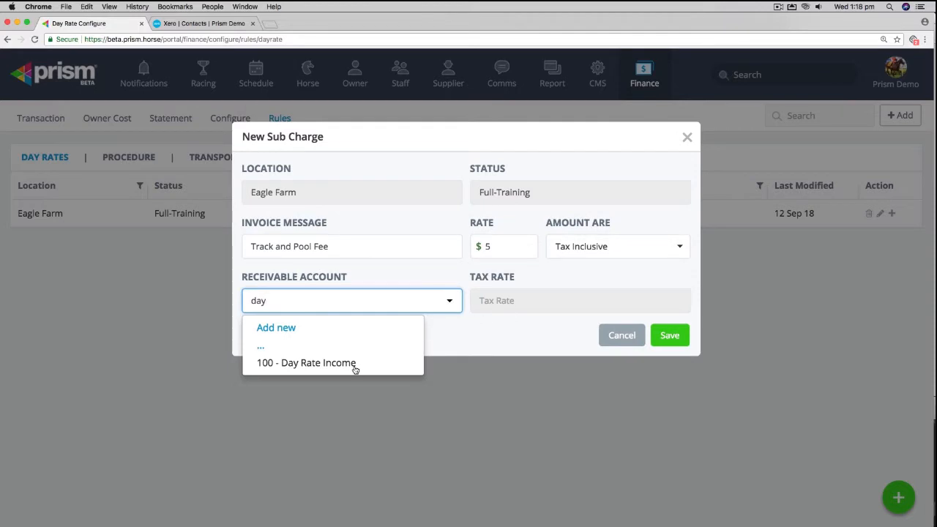
{"action": "left_click", "coordinate": [295, 330]}
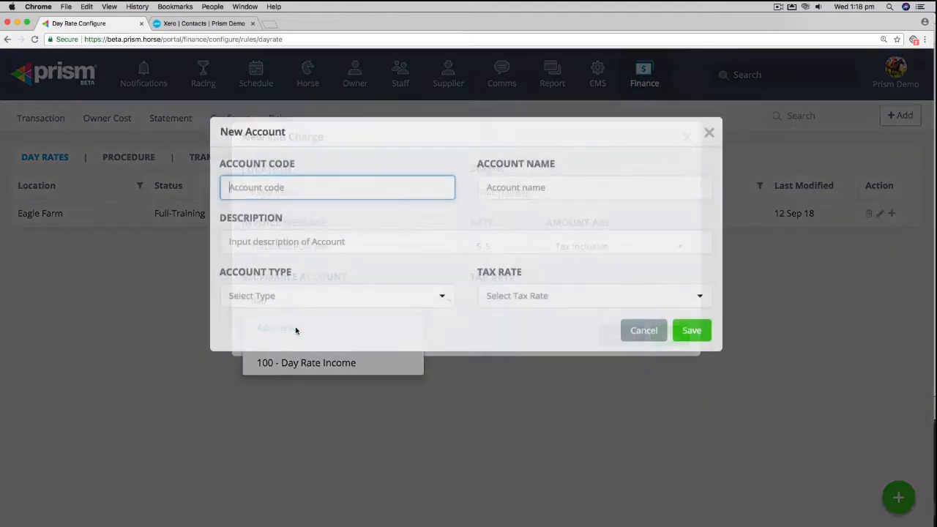
{"action": "type", "text": "106"}
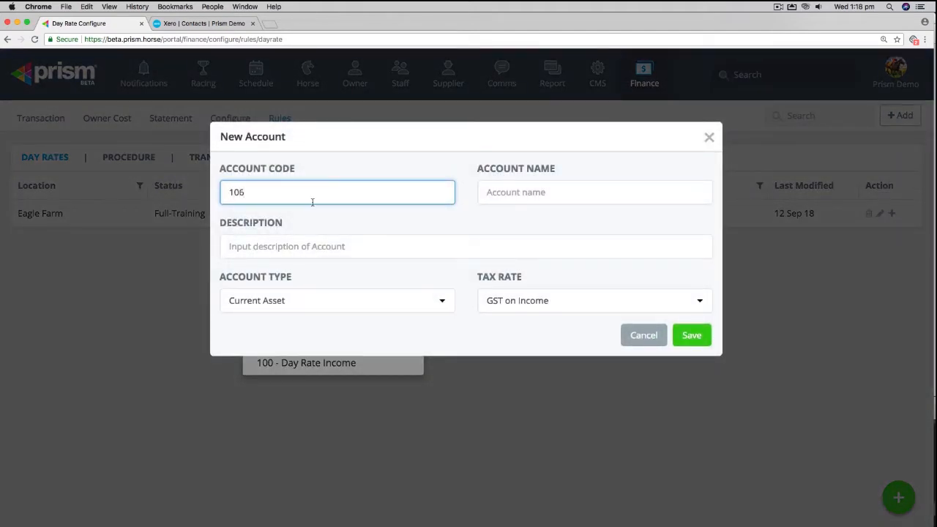
{"action": "left_click", "coordinate": [555, 191]}
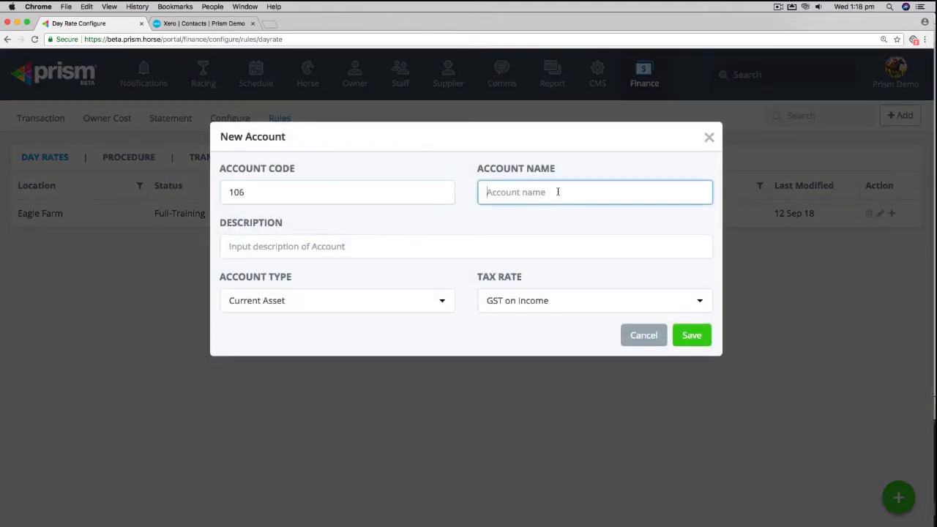
{"action": "type", "text": "Track and Pool Fees"}
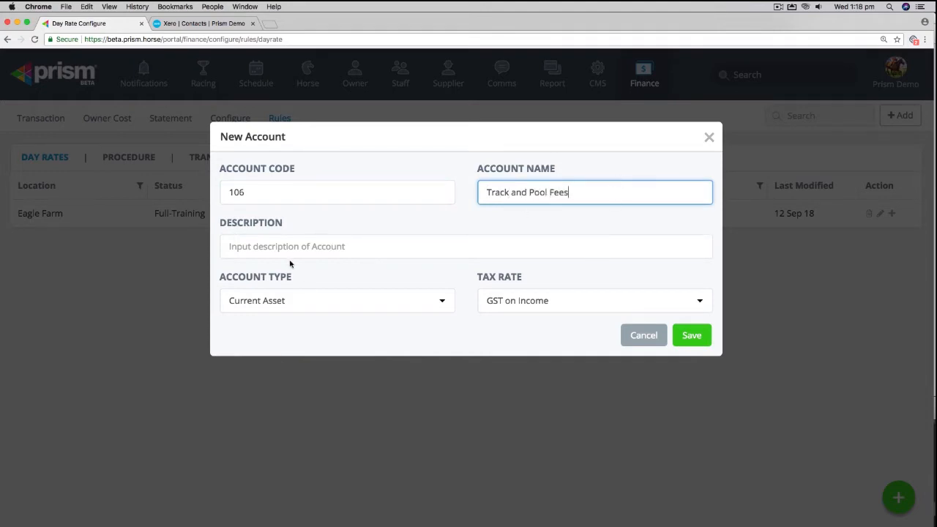
Set the new account's type to Revenue and tax rate to GST on Income, and save both the account and the sub charge
{"action": "left_click", "coordinate": [429, 301]}
{"action": "type", "text": "e"}
{"action": "key", "text": "BackSpace"}
{"action": "type", "text": "rev"}
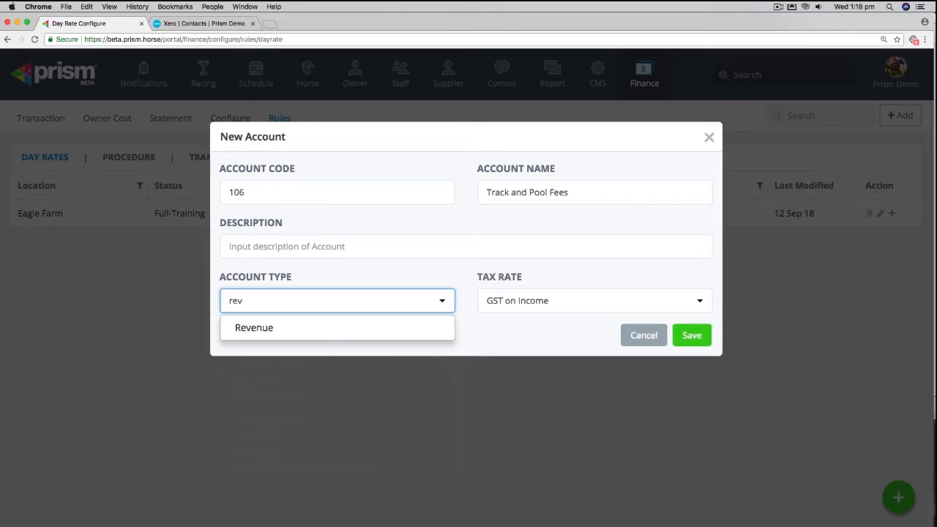
{"action": "left_click", "coordinate": [255, 329]}
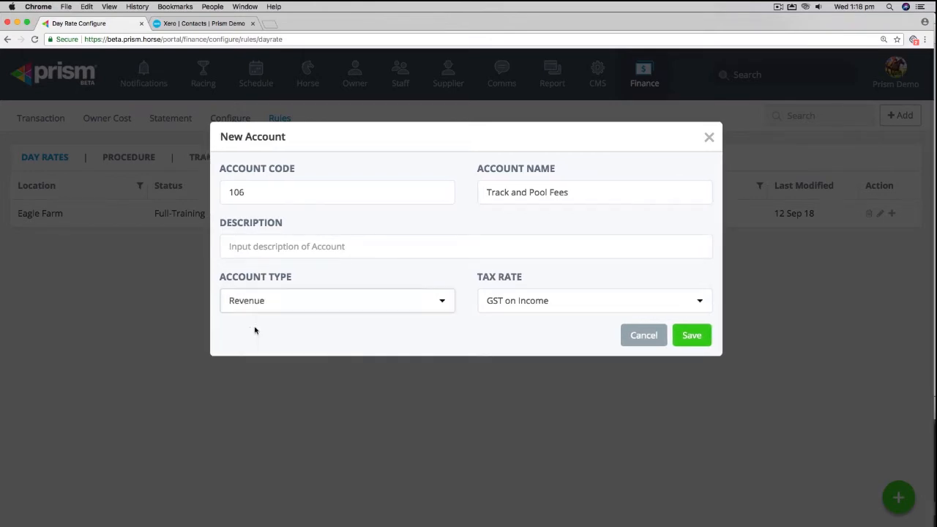
{"action": "left_click", "coordinate": [628, 302]}
{"action": "left_click", "coordinate": [561, 383]}
{"action": "left_click", "coordinate": [688, 336]}
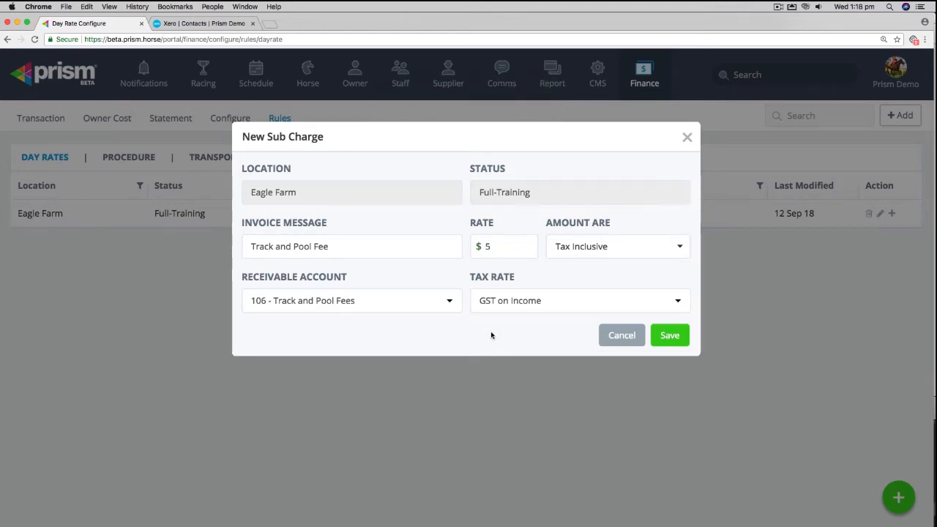
{"action": "left_click", "coordinate": [670, 336]}
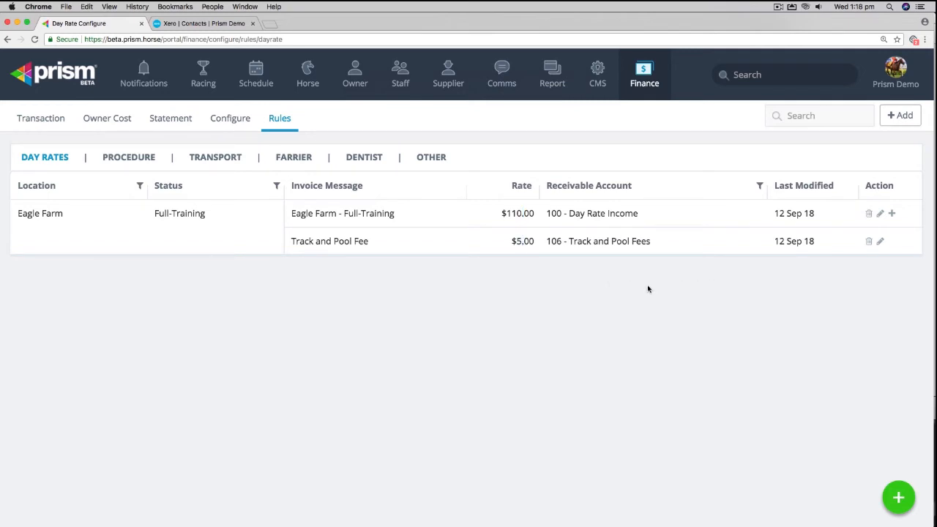
Start another day rate for location Gold Coast with status Full-Training and a rate of $90
{"action": "left_click", "coordinate": [899, 115]}
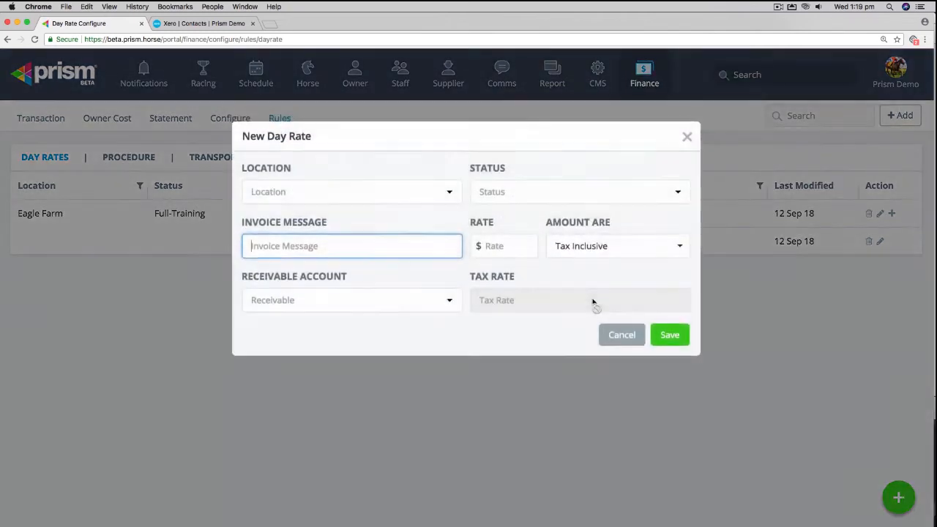
{"action": "left_click", "coordinate": [451, 192]}
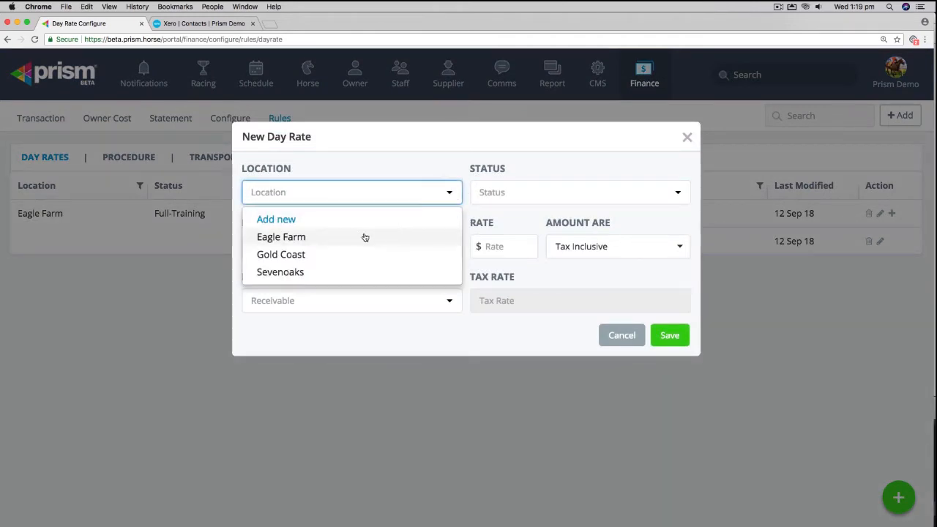
{"action": "left_click", "coordinate": [337, 255]}
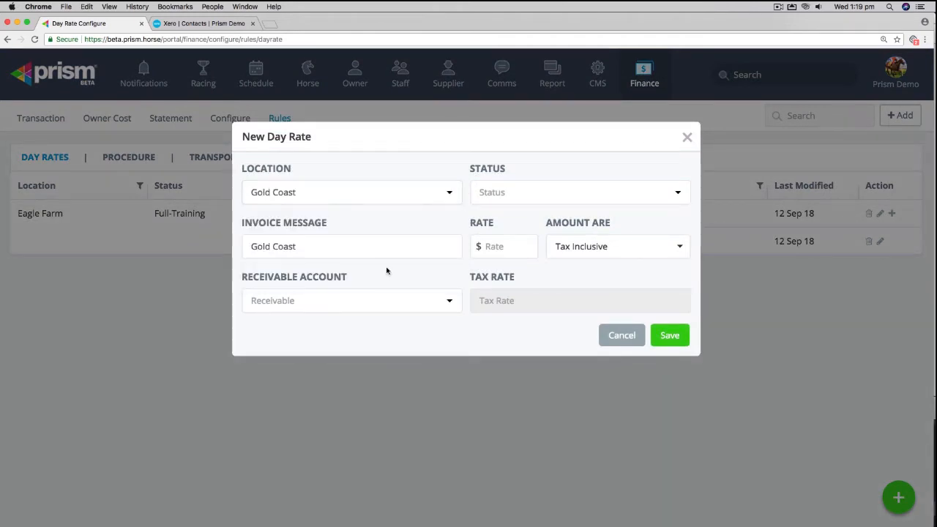
{"action": "left_click", "coordinate": [652, 200]}
{"action": "left_click", "coordinate": [535, 307]}
{"action": "left_click", "coordinate": [492, 247]}
{"action": "type", "text": "90"}
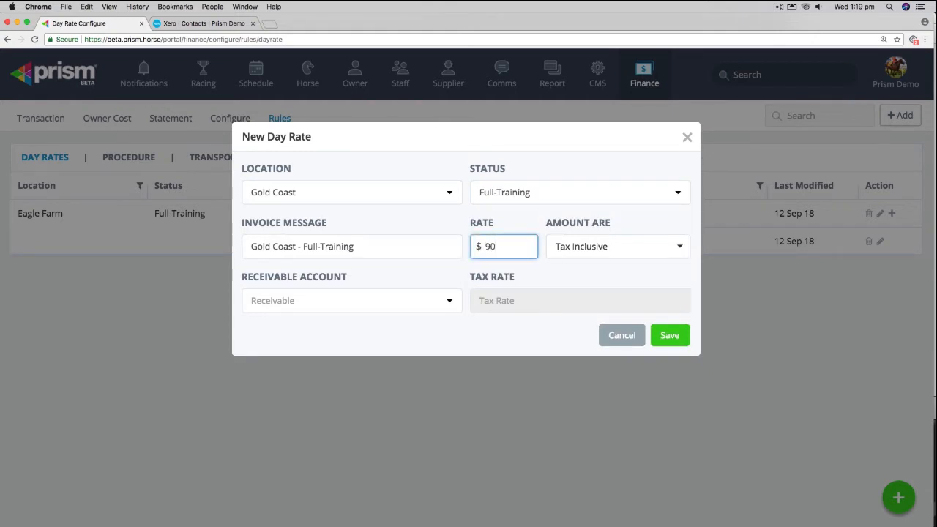
Assign receivable account 100 - Day Rate Income to the Gold Coast day rate and save it
{"action": "left_click", "coordinate": [452, 308]}
{"action": "type", "text": "day"}
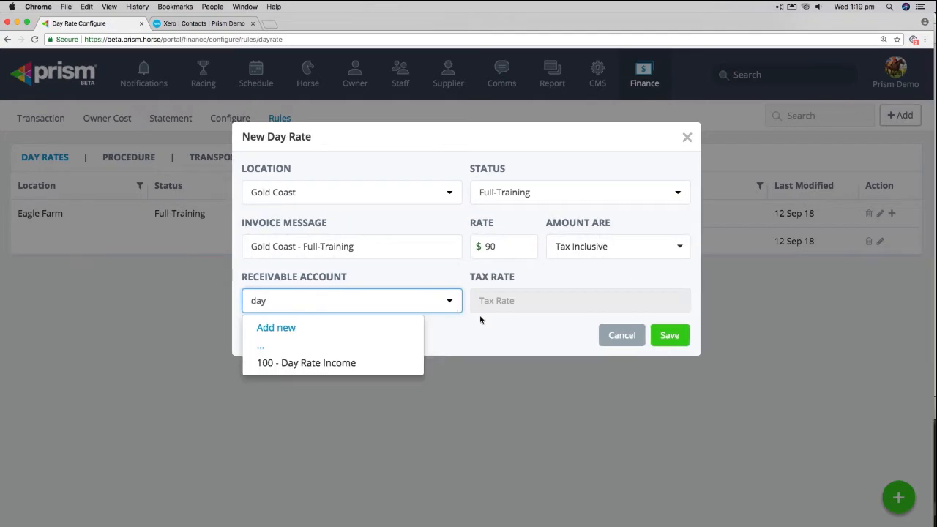
{"action": "left_click", "coordinate": [375, 362]}
{"action": "left_click", "coordinate": [660, 336]}
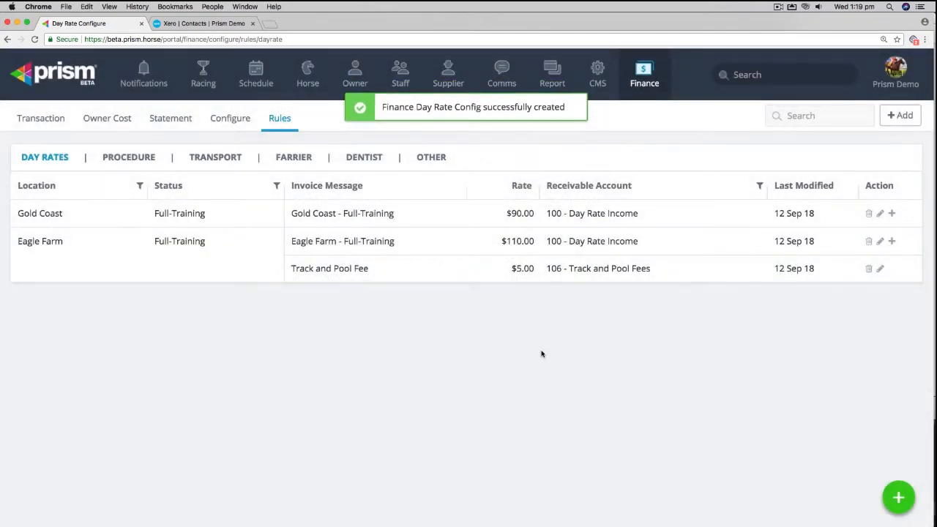
Start another day rate for location Sevenoaks with status Agistment and a rate of $60
{"action": "left_click", "coordinate": [893, 120]}
{"action": "left_click", "coordinate": [370, 191]}
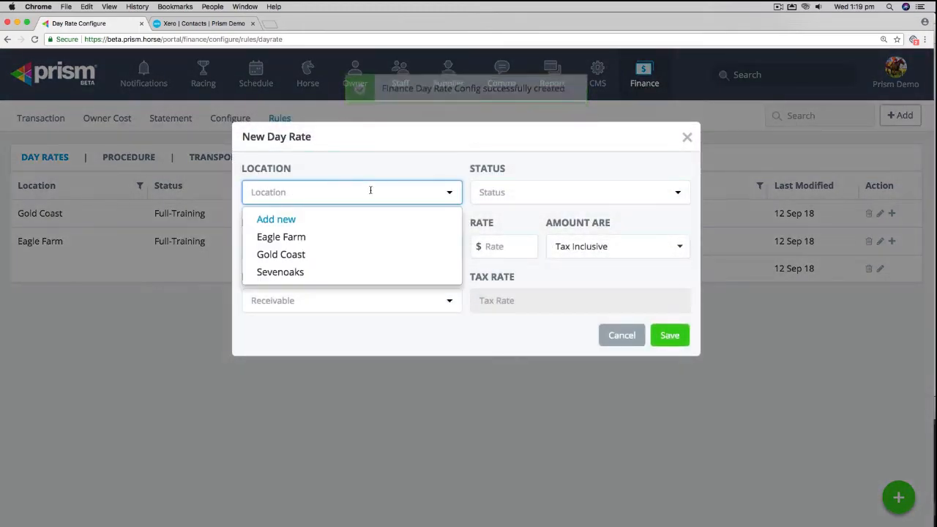
{"action": "left_click", "coordinate": [320, 272]}
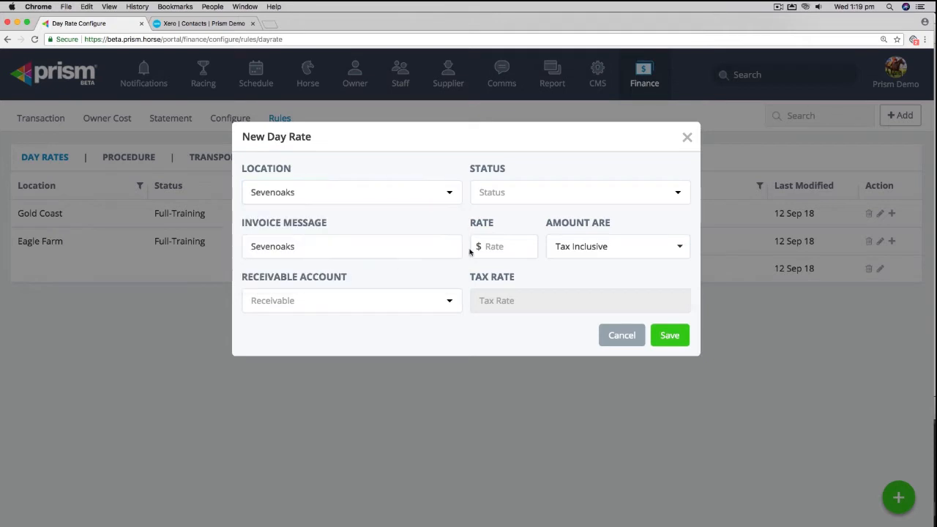
{"action": "left_click", "coordinate": [520, 193]}
{"action": "type", "text": "Agist"}
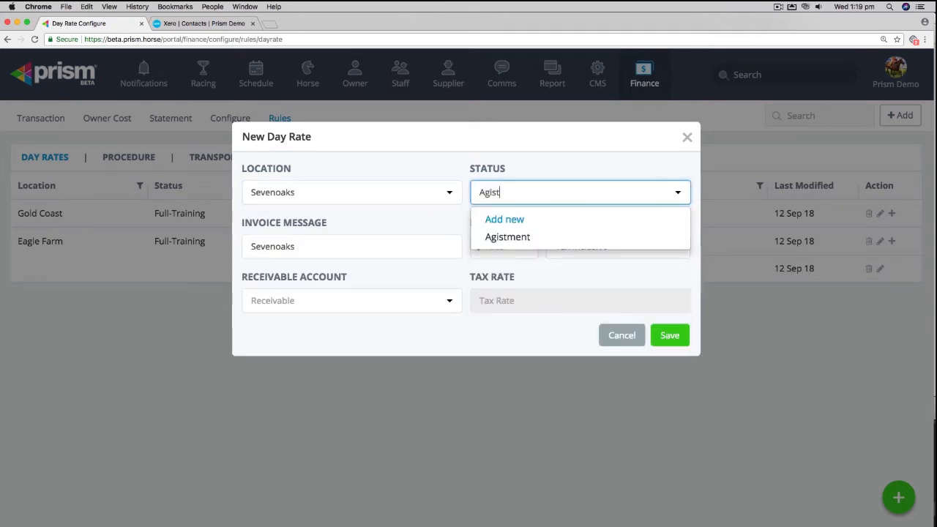
{"action": "left_click", "coordinate": [527, 238]}
{"action": "left_click", "coordinate": [519, 244]}
{"action": "type", "text": "60"}
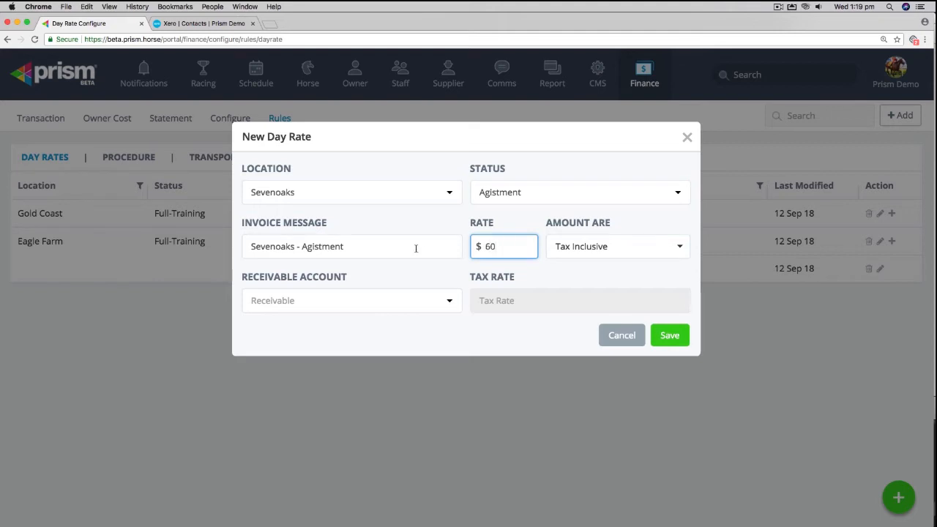
Assign receivable account 100 - Day Rate Income to the Sevenoaks day rate and save it
{"action": "left_click", "coordinate": [401, 294]}
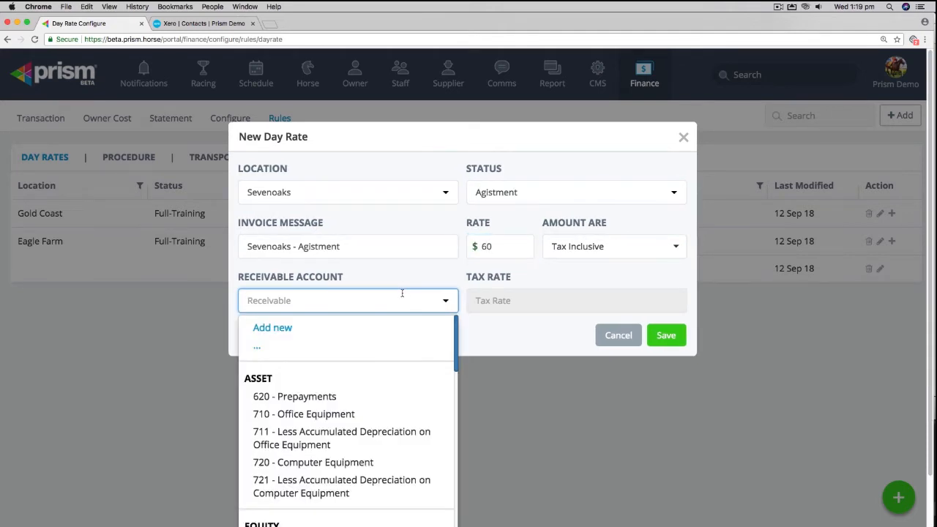
{"action": "type", "text": "day"}
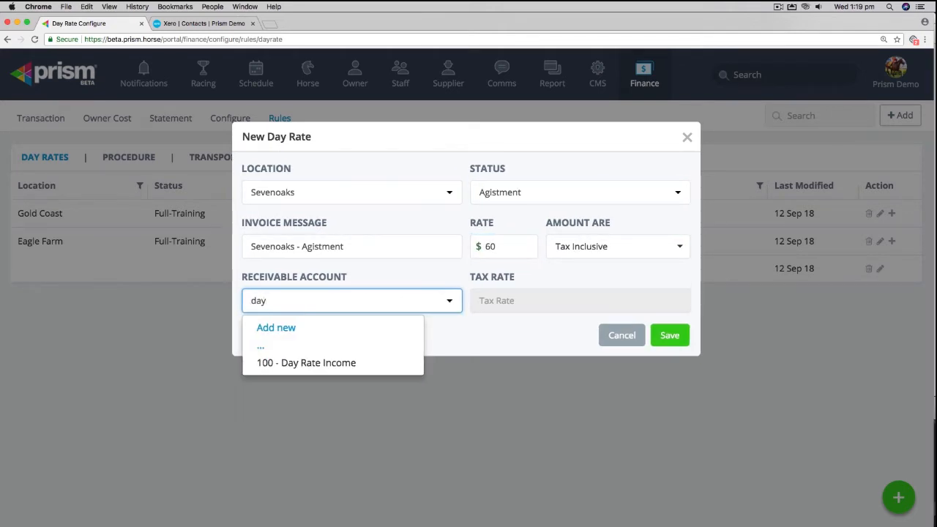
{"action": "left_click", "coordinate": [351, 362]}
{"action": "left_click", "coordinate": [677, 336]}
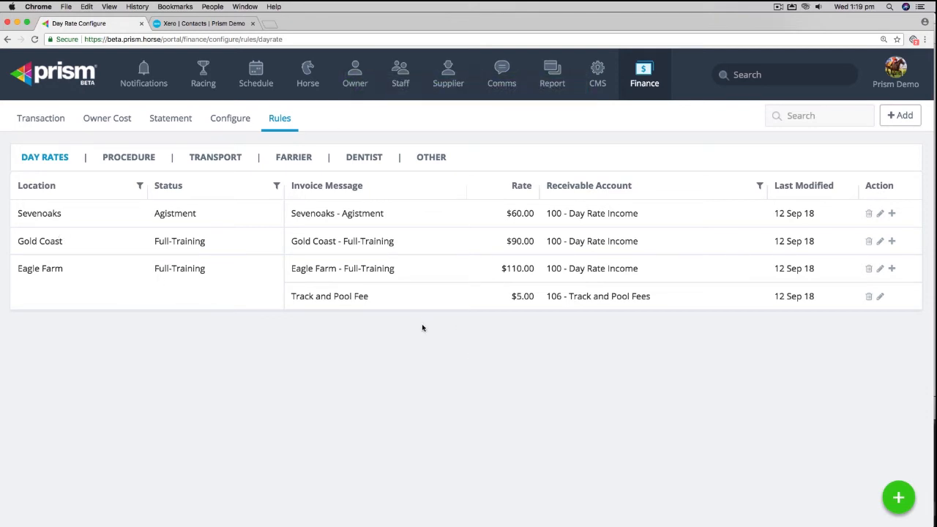
Change the horse Gomo's status to Full-Training at Eagle Farm, save it and accept the billing change
{"action": "left_click", "coordinate": [40, 119]}
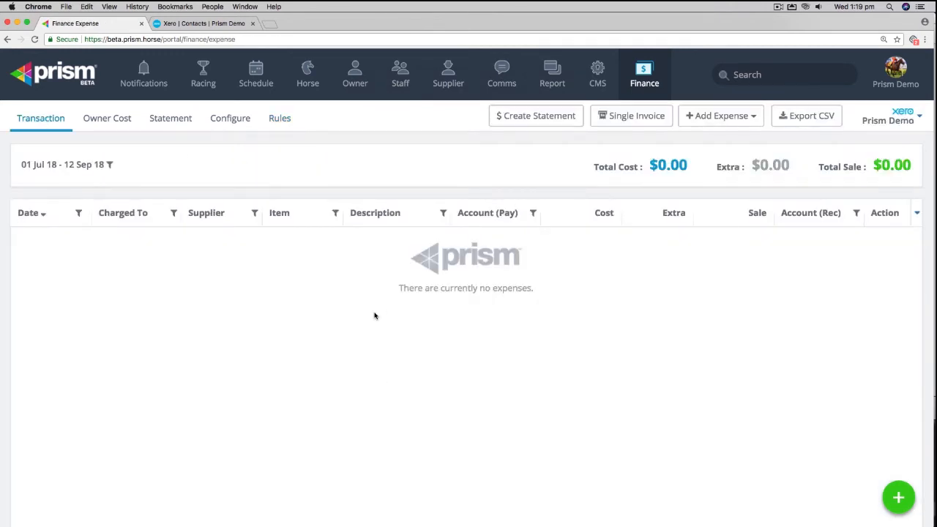
{"action": "left_click", "coordinate": [309, 77]}
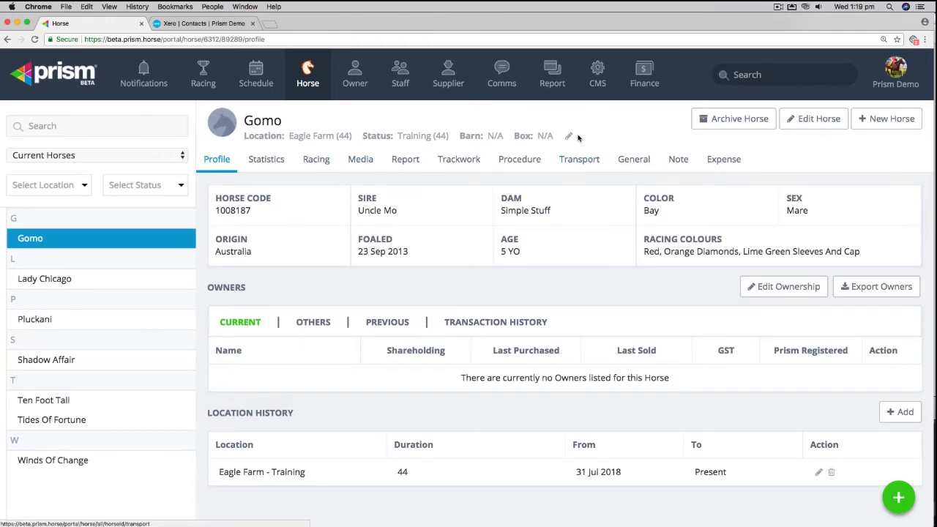
{"action": "left_click", "coordinate": [569, 136]}
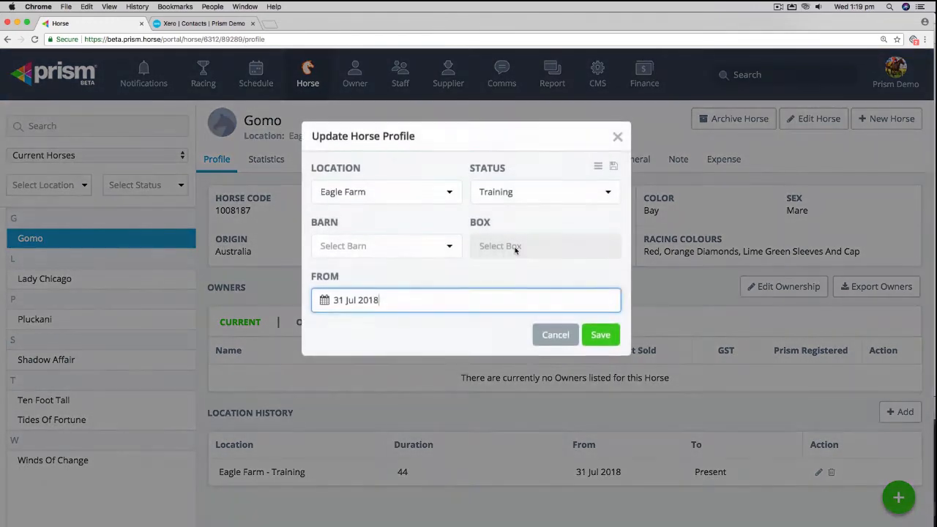
{"action": "left_click", "coordinate": [606, 194]}
{"action": "left_click", "coordinate": [511, 330]}
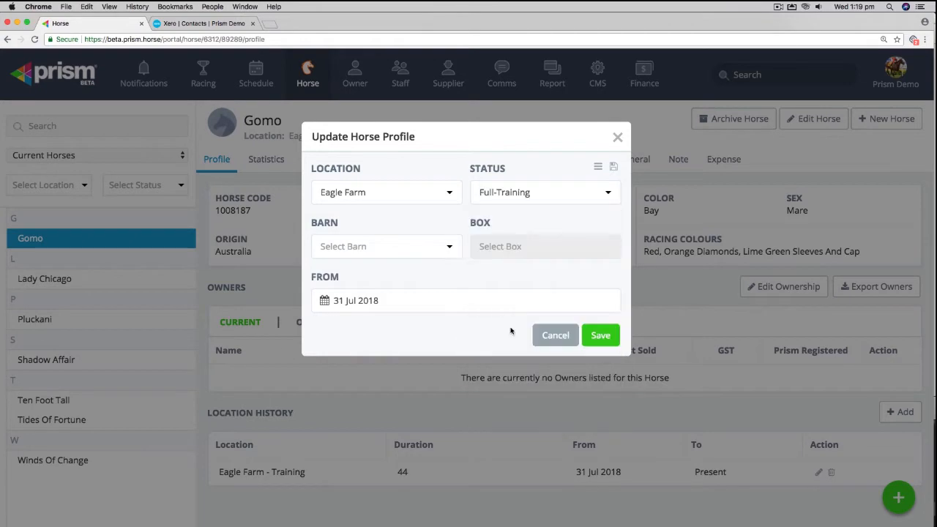
{"action": "left_click", "coordinate": [602, 335]}
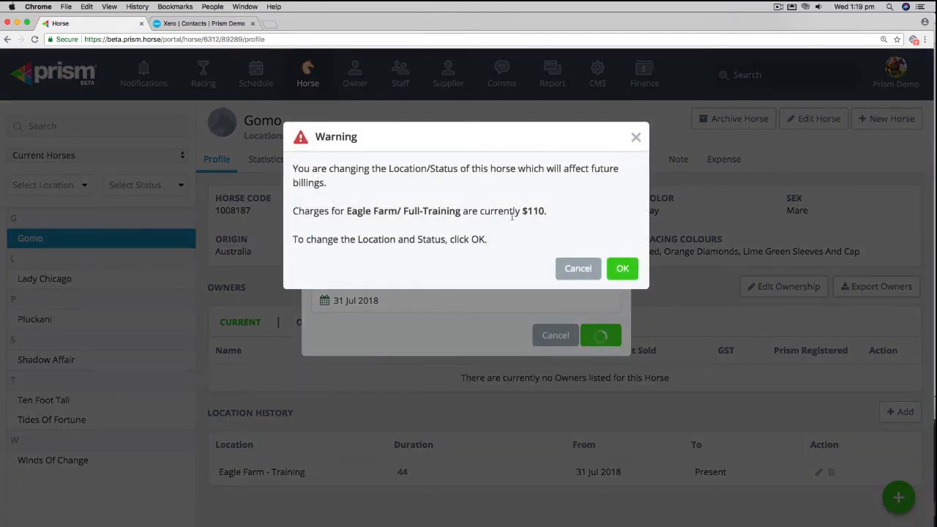
{"action": "left_click", "coordinate": [617, 271]}
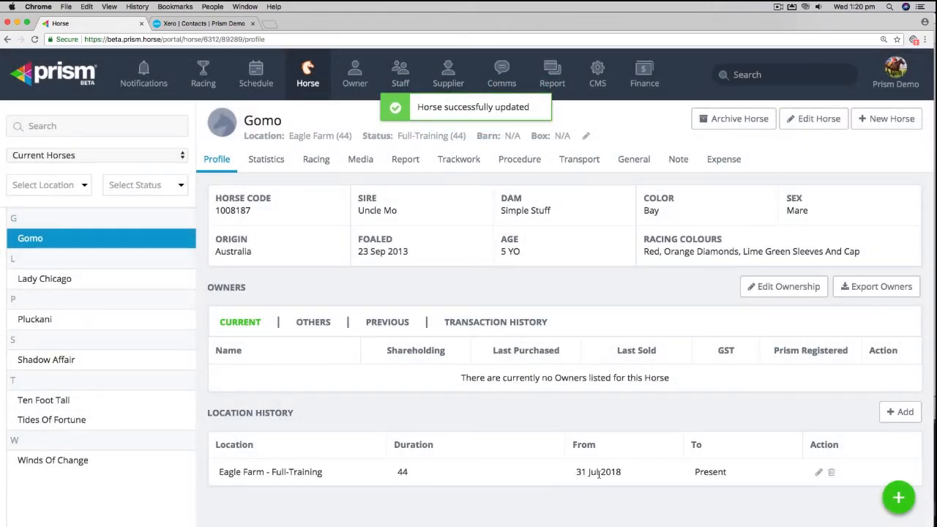
Open the location and status details of the horse Lady Chicago and set the location to Gold Coast
{"action": "left_click", "coordinate": [147, 281]}
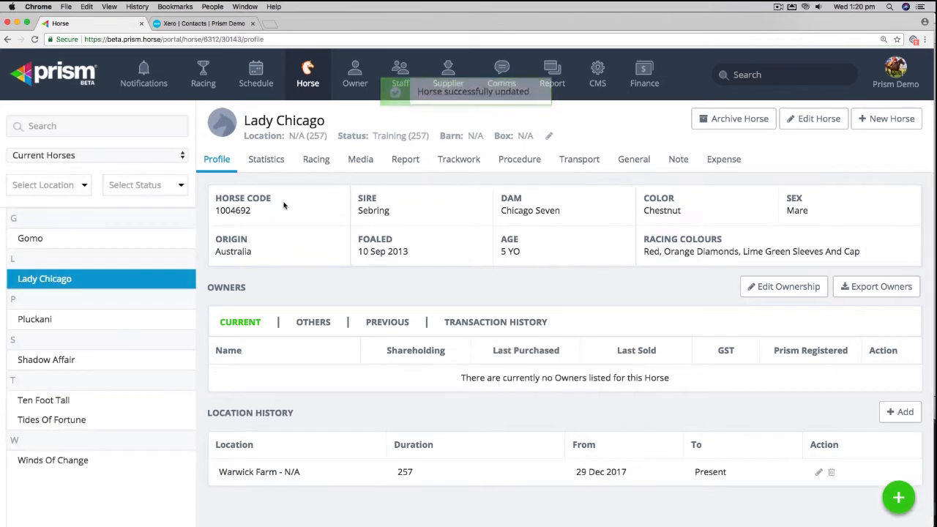
{"action": "left_click", "coordinate": [549, 135]}
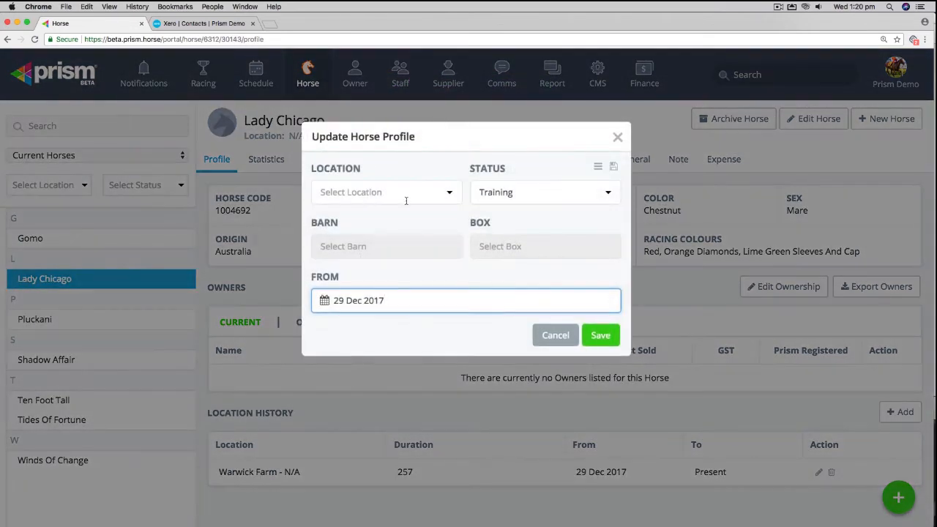
{"action": "left_click", "coordinate": [450, 193]}
{"action": "left_click", "coordinate": [358, 270]}
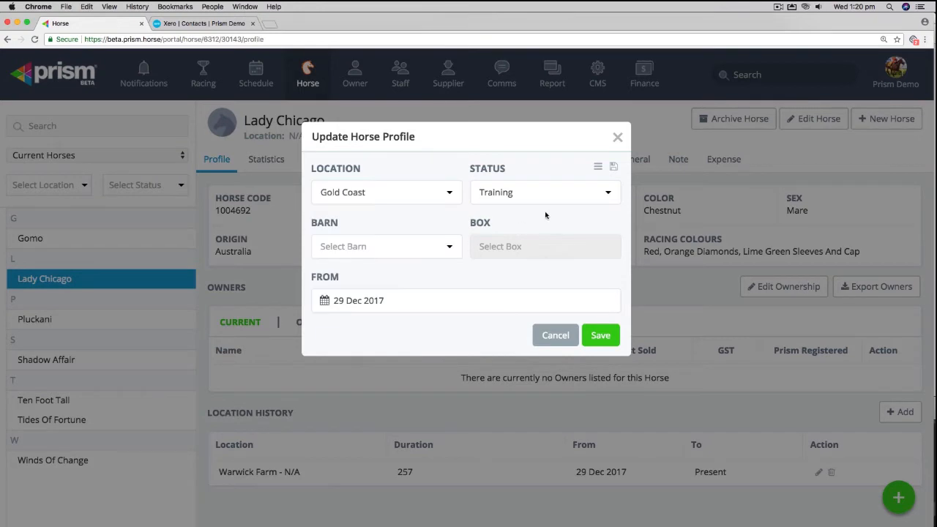
{"action": "left_click", "coordinate": [324, 301]}
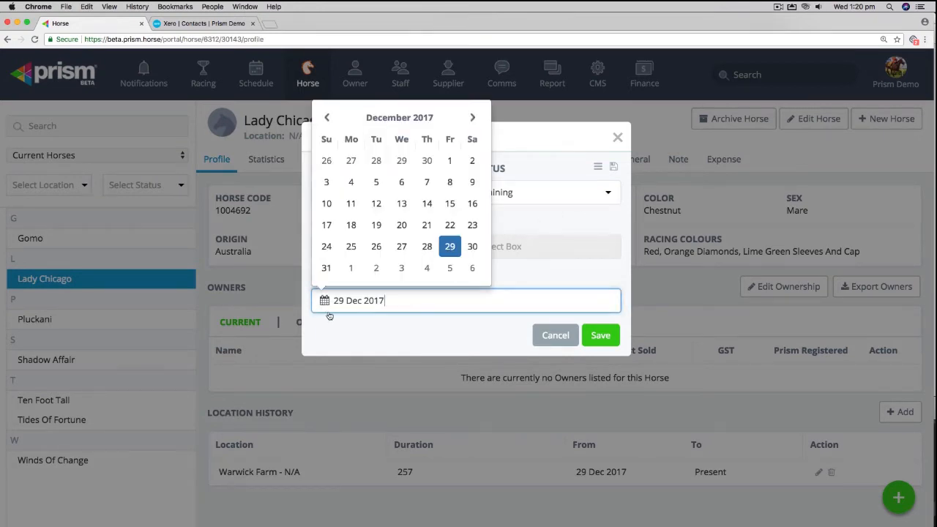
{"action": "left_click", "coordinate": [532, 216]}
{"action": "left_click", "coordinate": [602, 336]}
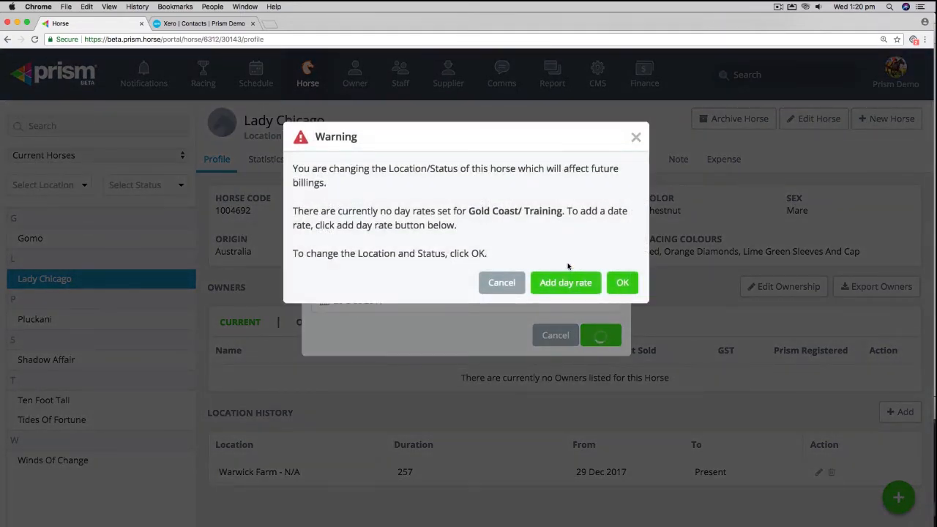
{"action": "left_click", "coordinate": [519, 288]}
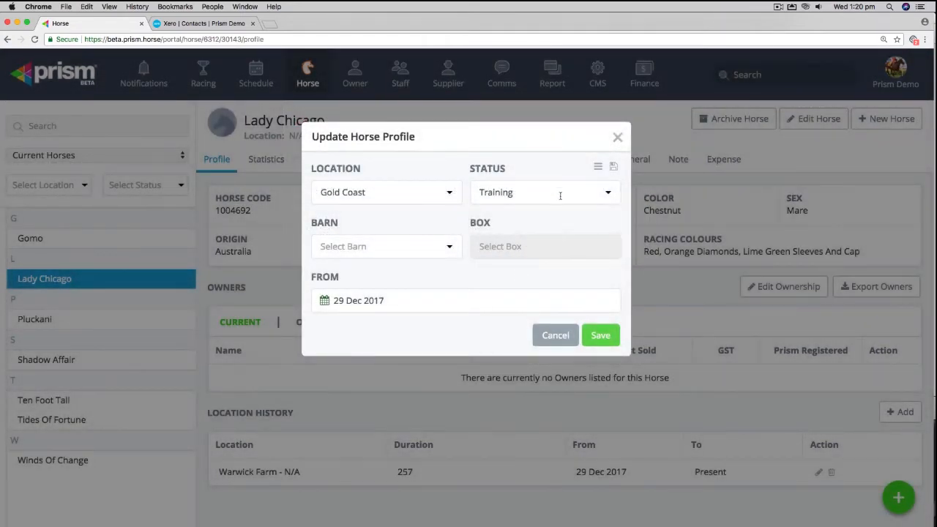
Set Lady Chicago's status to Full-Training, save the profile and accept the billing change
{"action": "left_click", "coordinate": [607, 193]}
{"action": "left_click", "coordinate": [512, 330]}
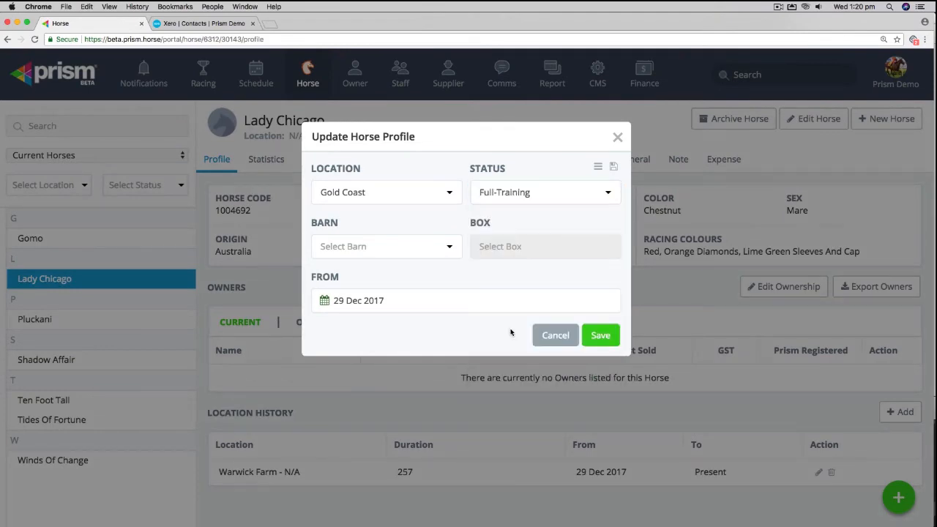
{"action": "left_click", "coordinate": [601, 335]}
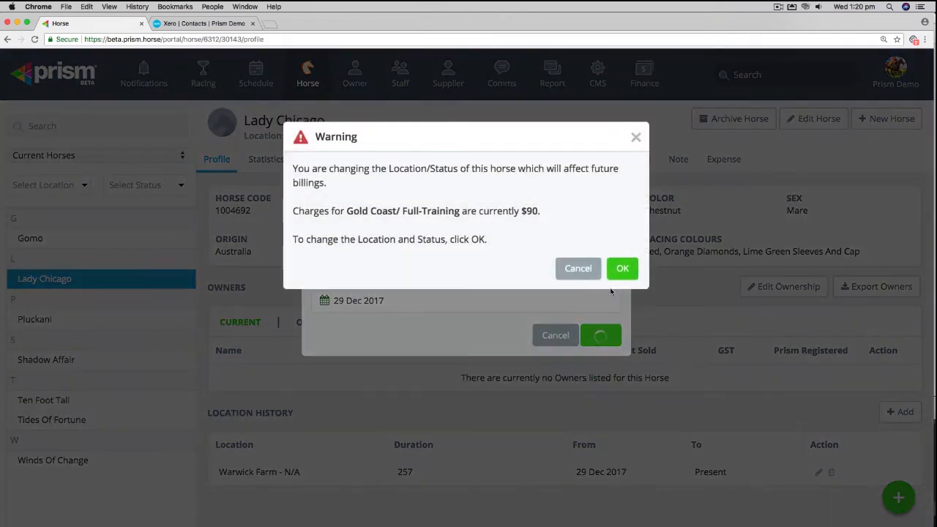
{"action": "left_click", "coordinate": [620, 268]}
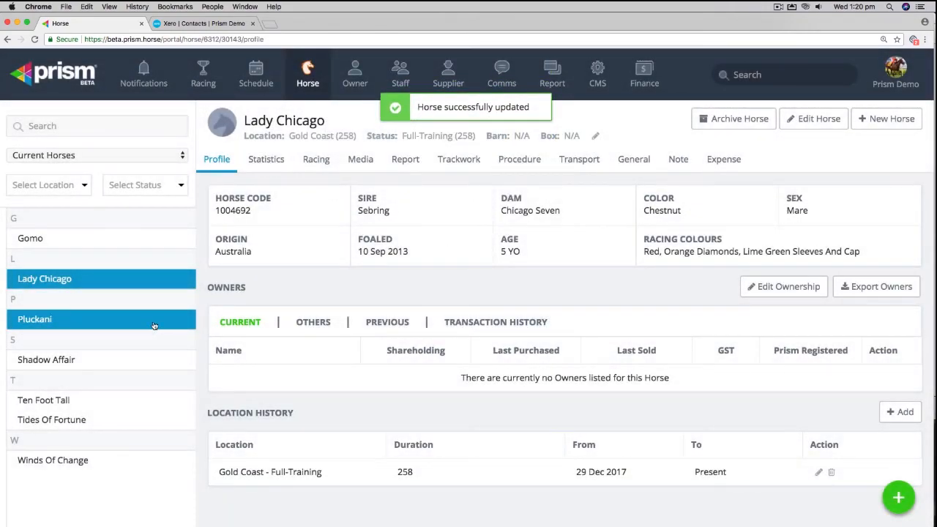
Update the horse Pluckani to location Eagle Farm and status Full-Training, save and accept the billing change
{"action": "left_click", "coordinate": [154, 326]}
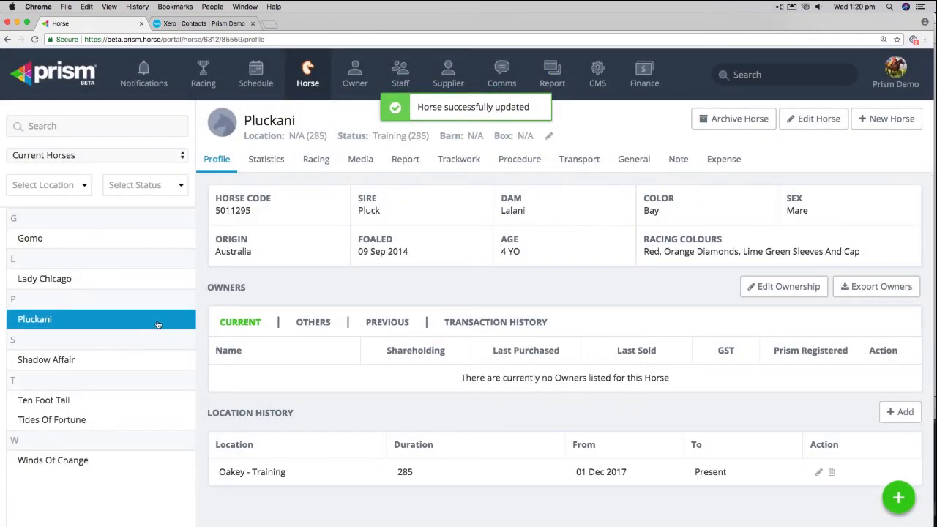
{"action": "left_click", "coordinate": [549, 139]}
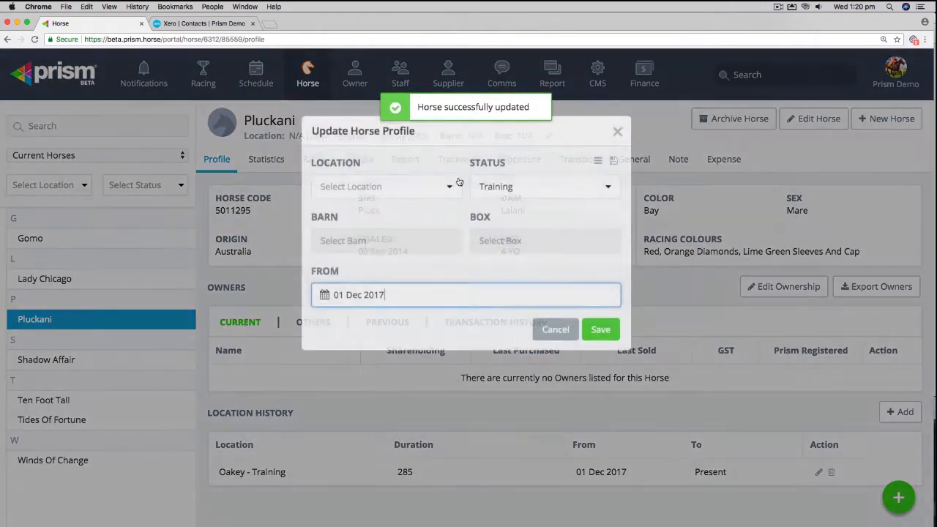
{"action": "left_click", "coordinate": [440, 194]}
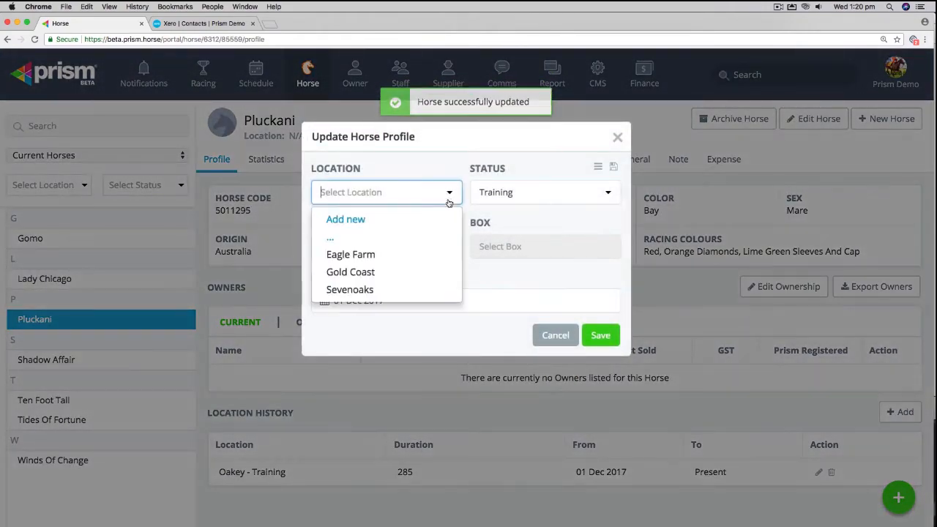
{"action": "left_click", "coordinate": [367, 257]}
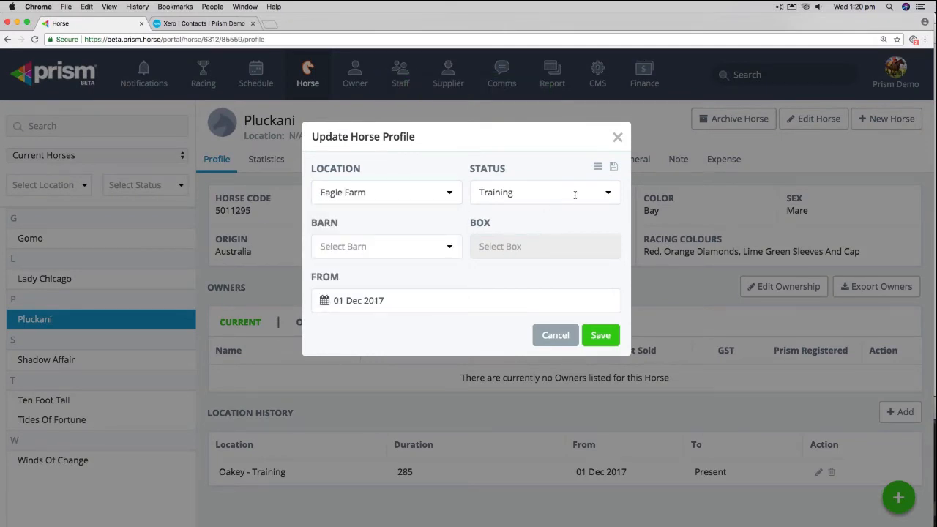
{"action": "left_click", "coordinate": [607, 193]}
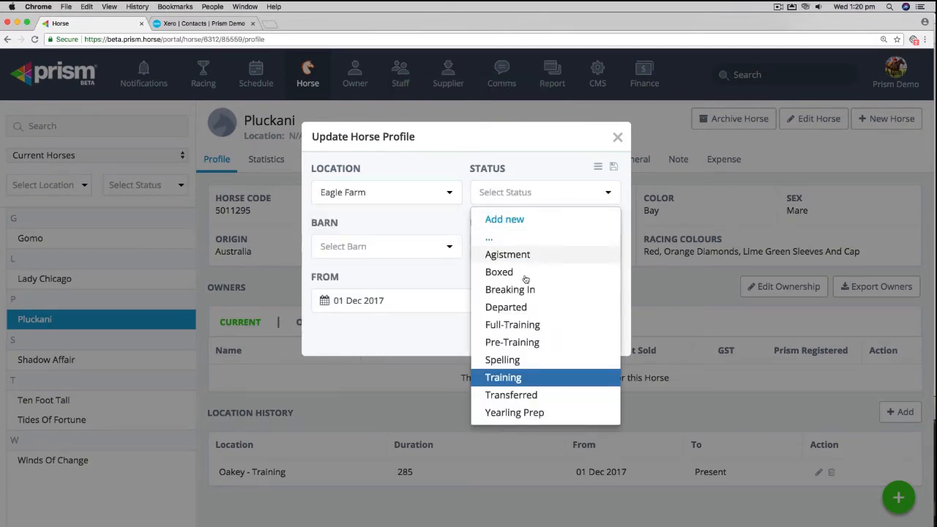
{"action": "left_click", "coordinate": [513, 324]}
{"action": "left_click", "coordinate": [599, 335]}
{"action": "left_click", "coordinate": [615, 268]}
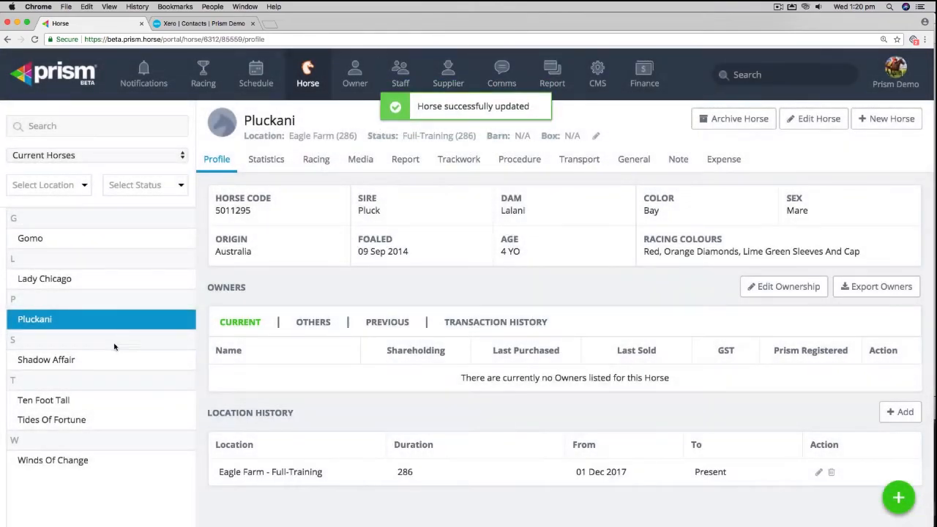
Apply the existing Eagle Farm / Full-Training preset to the location and status of the horse Shadow Affair
{"action": "left_click", "coordinate": [118, 359]}
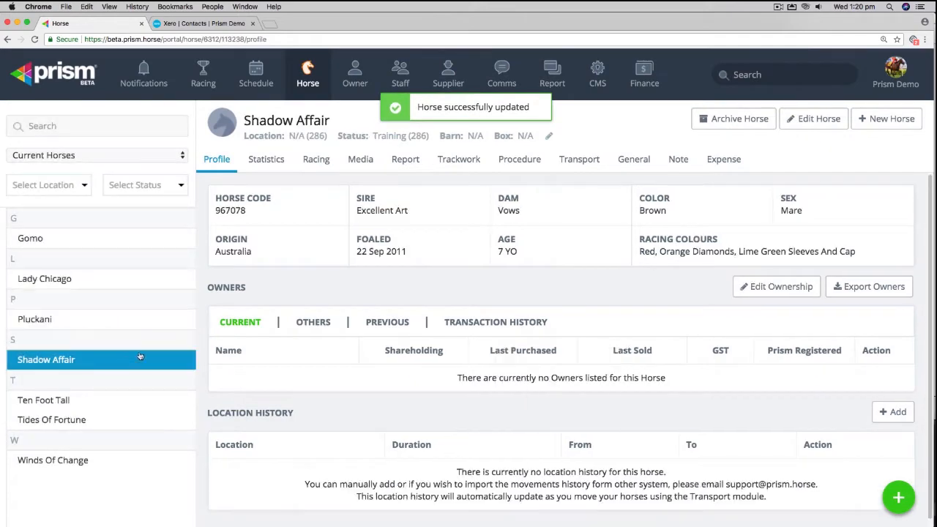
{"action": "left_click", "coordinate": [504, 139]}
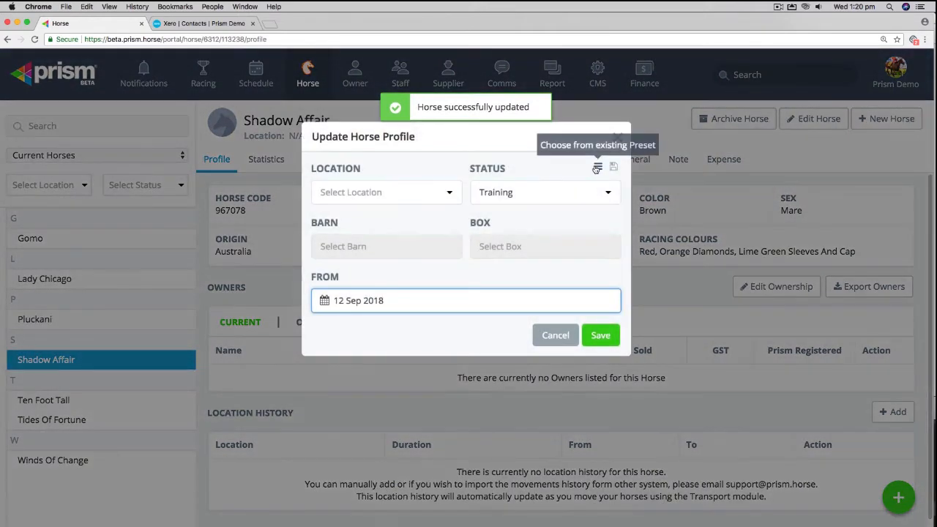
{"action": "left_click", "coordinate": [594, 168]}
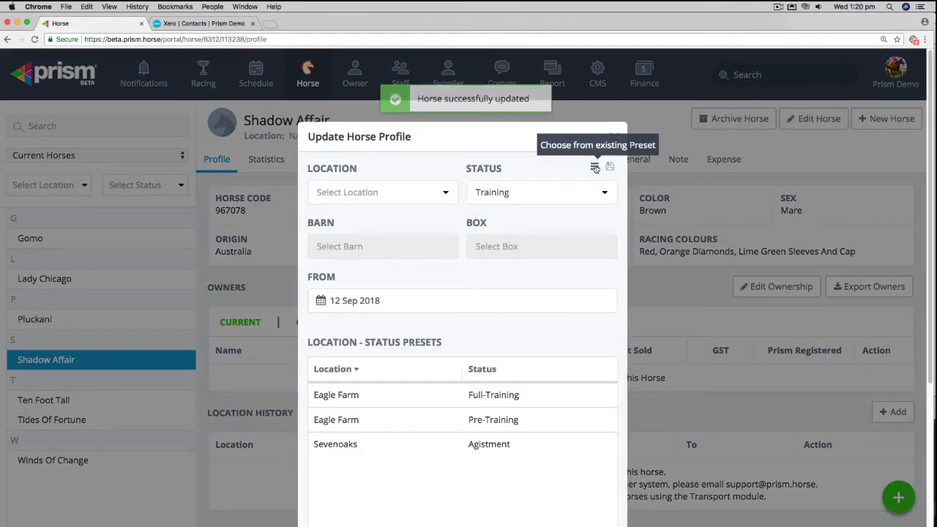
{"action": "left_click", "coordinate": [595, 167]}
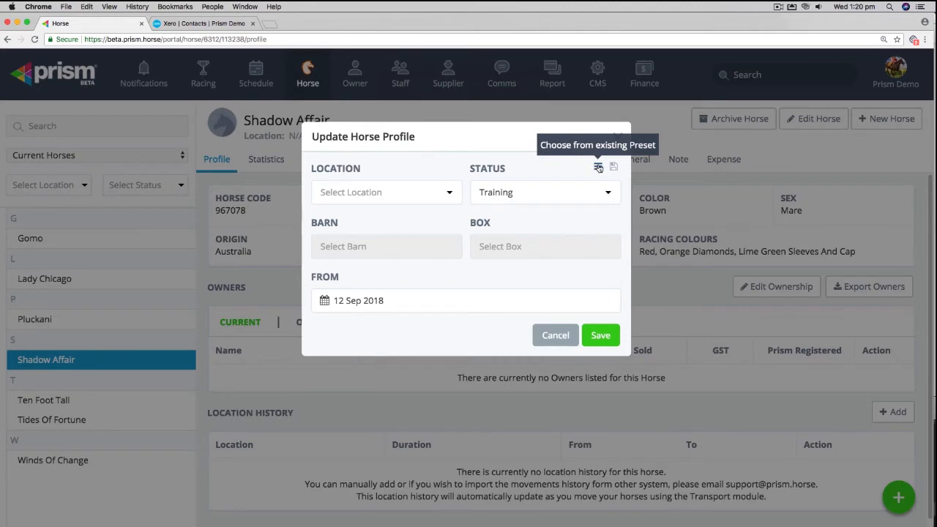
{"action": "left_click", "coordinate": [599, 168]}
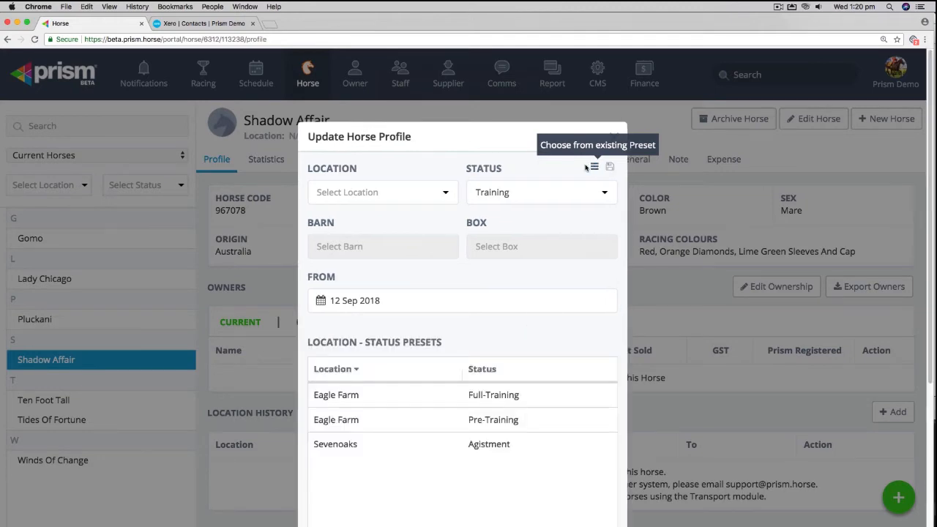
{"action": "left_click", "coordinate": [422, 397]}
Set Shadow Affair's location and status start date to 31 Jul 2018, save the profile and accept the billing change
{"action": "scroll", "coordinate": [507, 325], "scroll_direction": "down", "scroll_amount": 5}
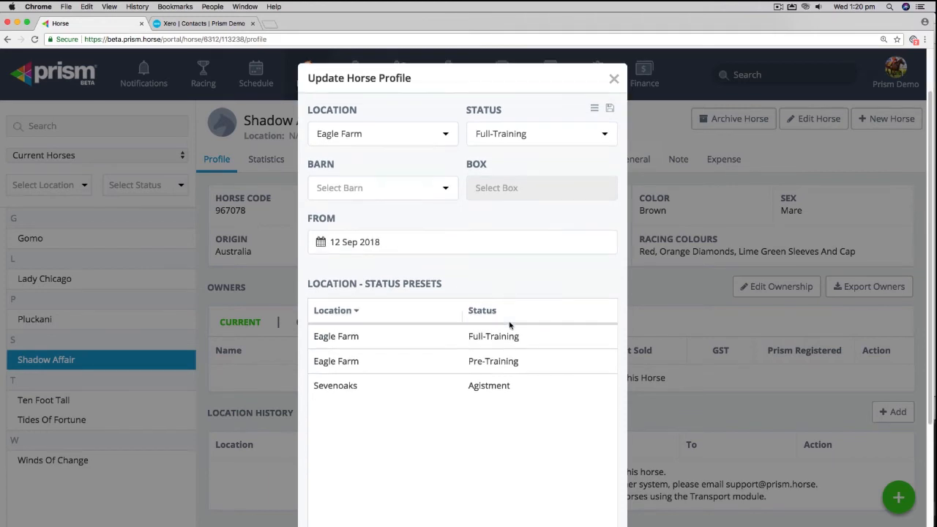
{"action": "left_click", "coordinate": [322, 145]}
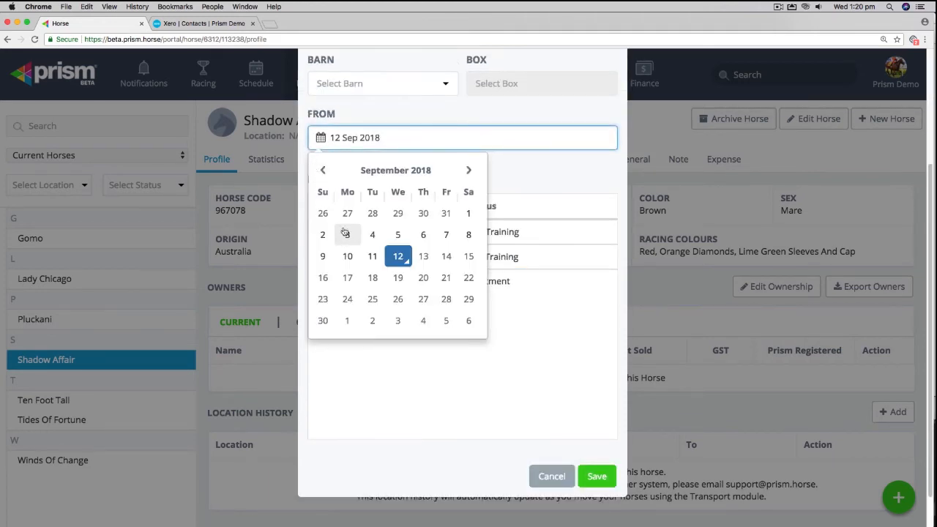
{"action": "left_click", "coordinate": [323, 170]}
{"action": "left_click", "coordinate": [372, 213]}
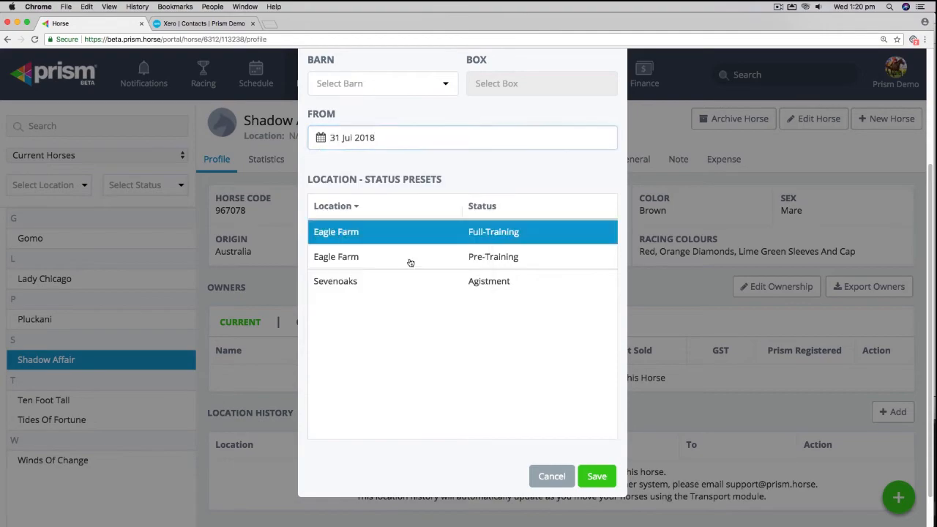
{"action": "left_click", "coordinate": [596, 475]}
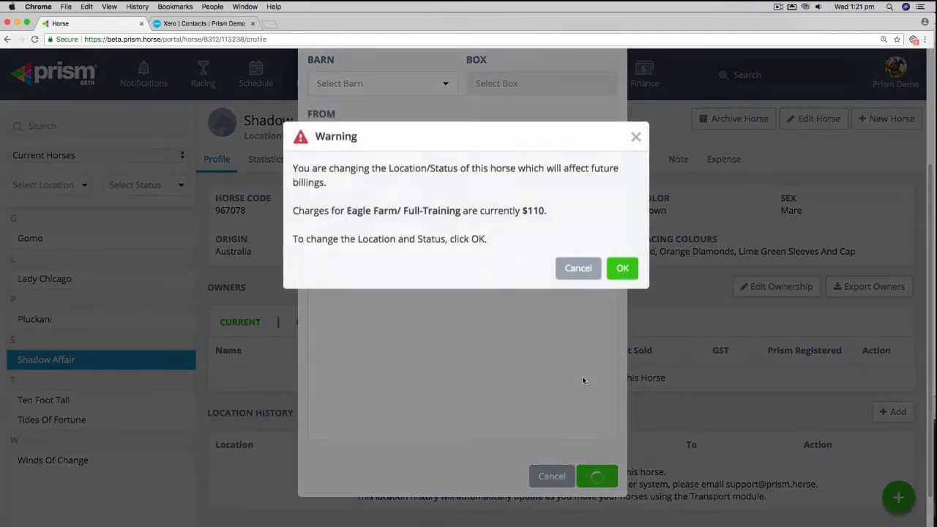
{"action": "left_click", "coordinate": [622, 268]}
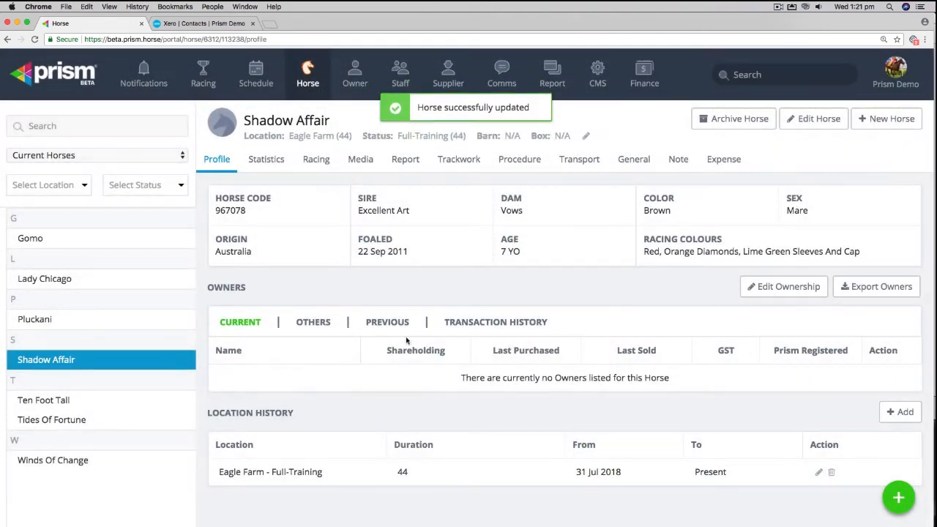
Apply the existing Eagle Farm / Pre-Training preset to the horse Ten Foot Tall and save the profile
{"action": "left_click", "coordinate": [125, 400]}
{"action": "left_click", "coordinate": [505, 137]}
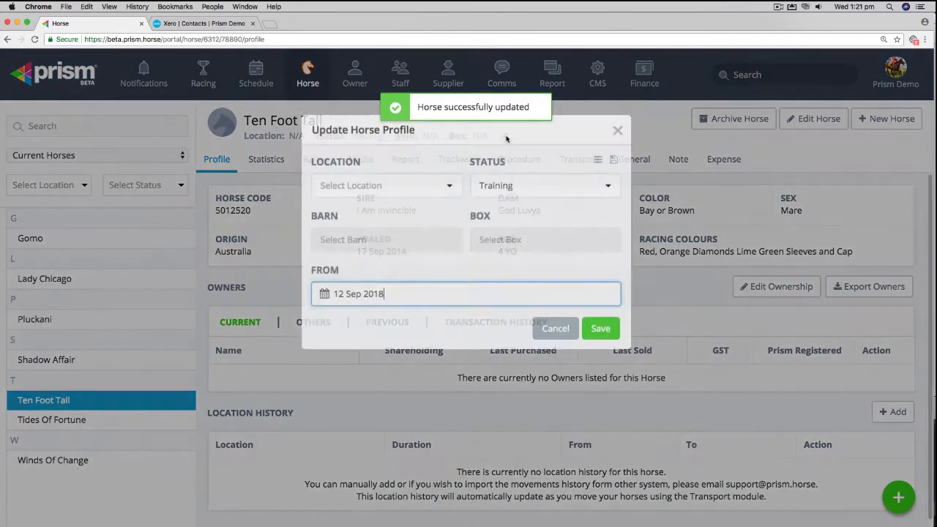
{"action": "left_click", "coordinate": [594, 166]}
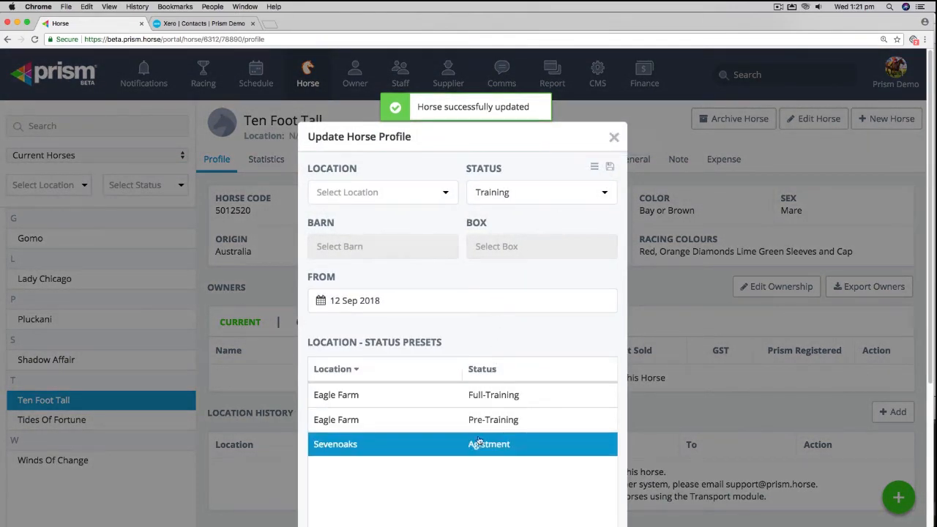
{"action": "left_click", "coordinate": [439, 429]}
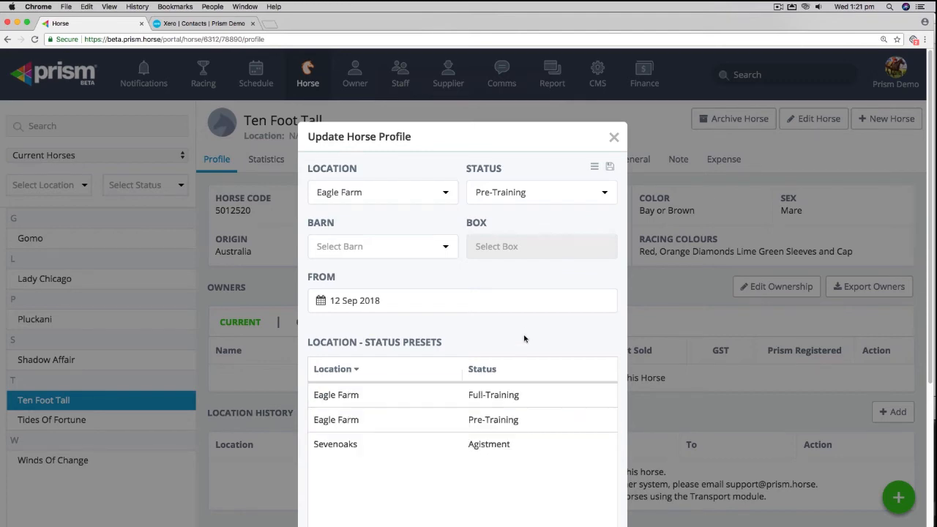
{"action": "scroll", "coordinate": [529, 330], "scroll_direction": "down", "scroll_amount": 3}
{"action": "scroll", "coordinate": [533, 330], "scroll_direction": "up", "scroll_amount": 3}
{"action": "scroll", "coordinate": [533, 329], "scroll_direction": "down", "scroll_amount": 4}
{"action": "left_click", "coordinate": [593, 433]}
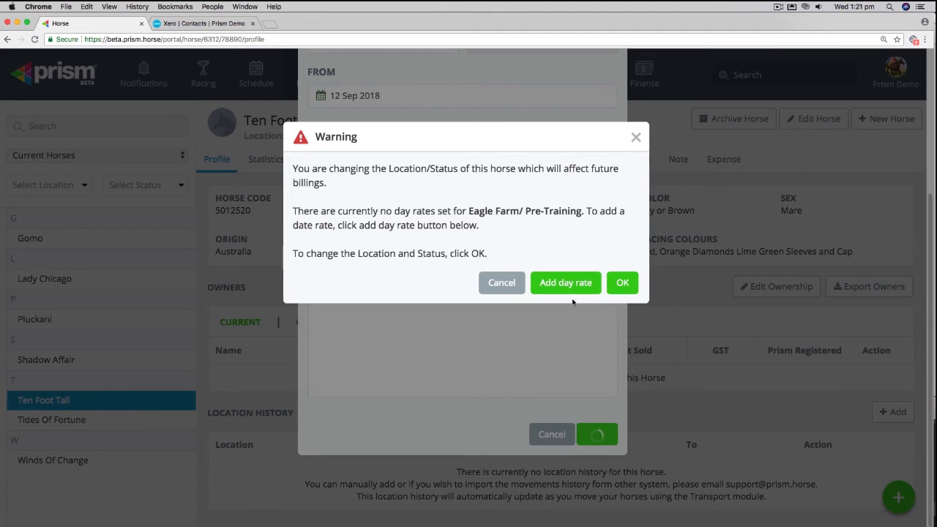
Add and save a day rate for Eagle Farm / Pre-Training of $75, tax inclusive, with receivable account 100 - Day Rate Income
{"action": "left_click_drag", "start_coordinate": [519, 210], "coordinate": [576, 213]}
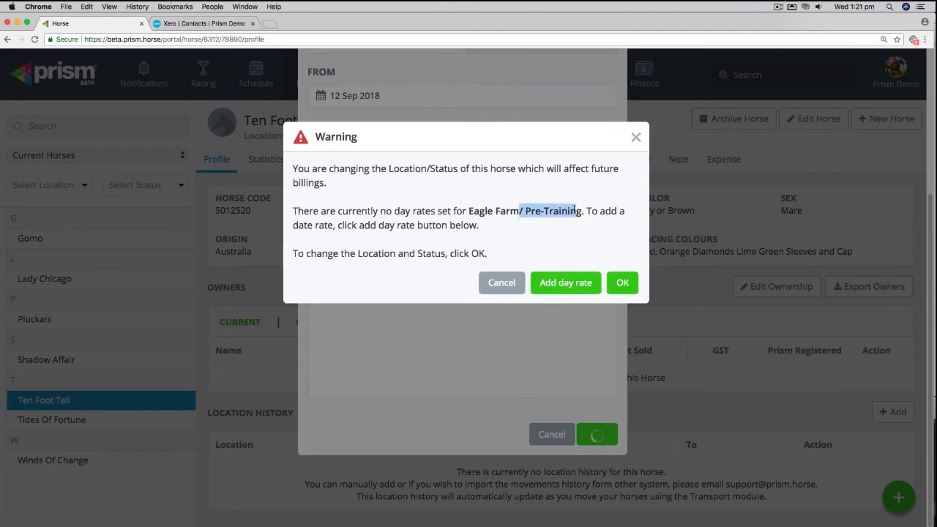
{"action": "left_click", "coordinate": [561, 231]}
{"action": "left_click", "coordinate": [564, 283]}
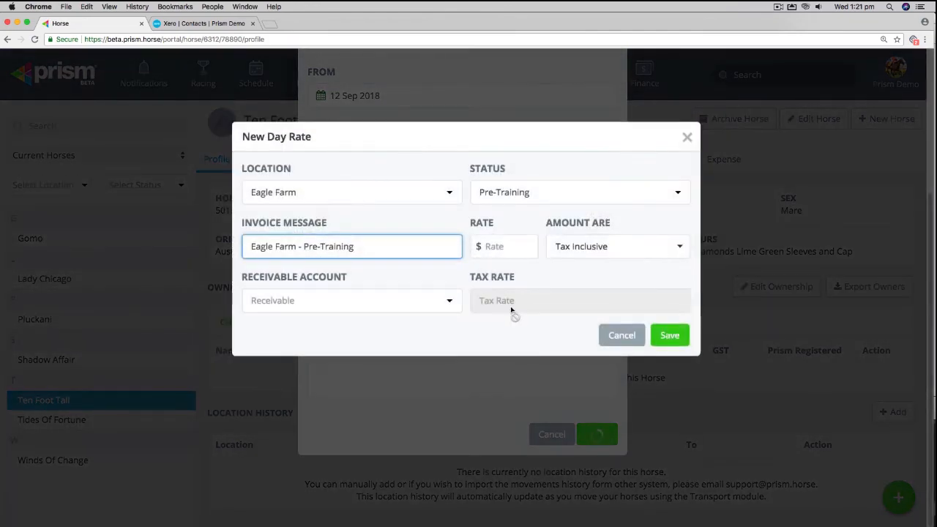
{"action": "left_click", "coordinate": [501, 248]}
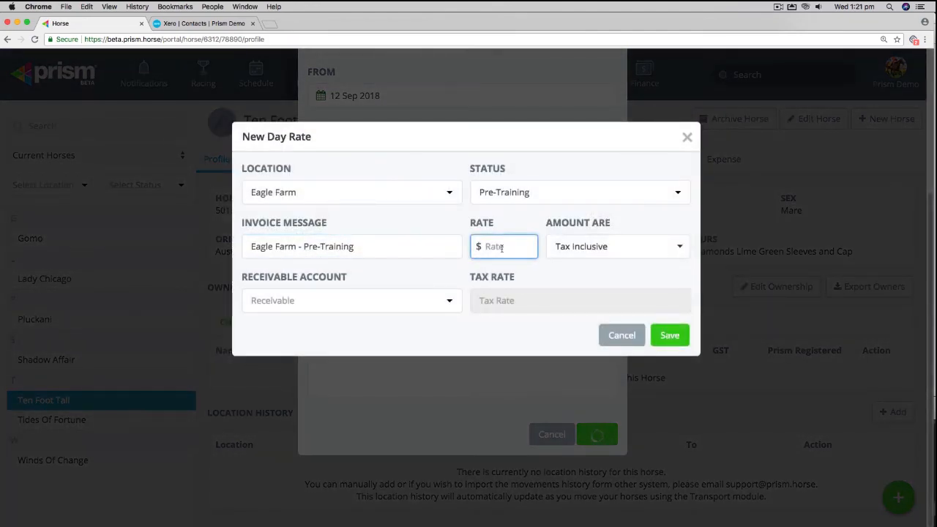
{"action": "type", "text": "75"}
{"action": "left_click", "coordinate": [532, 268]}
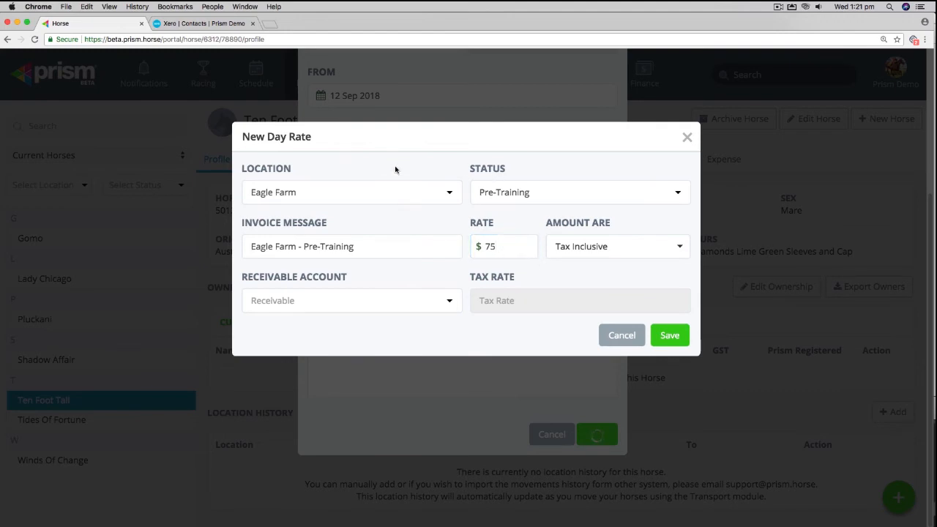
{"action": "left_click", "coordinate": [449, 301]}
{"action": "type", "text": "day"}
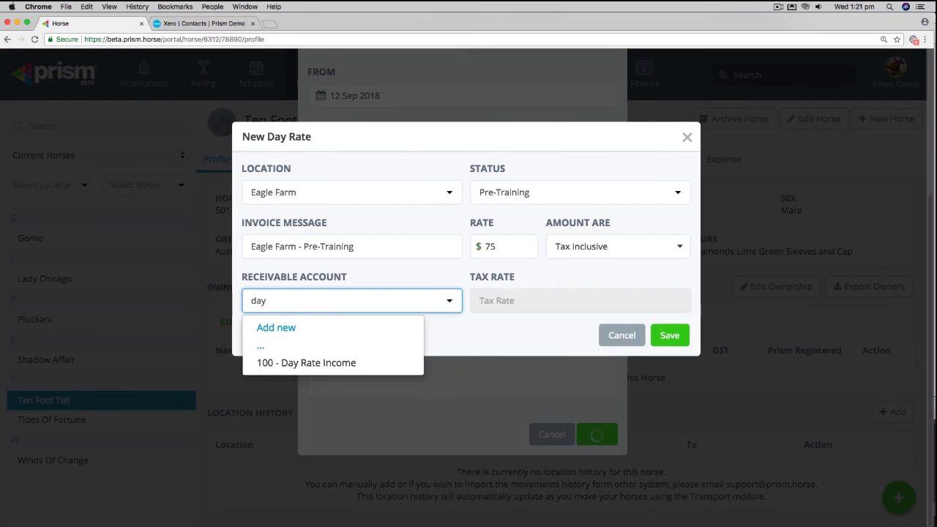
{"action": "left_click", "coordinate": [361, 362]}
{"action": "left_click", "coordinate": [670, 338]}
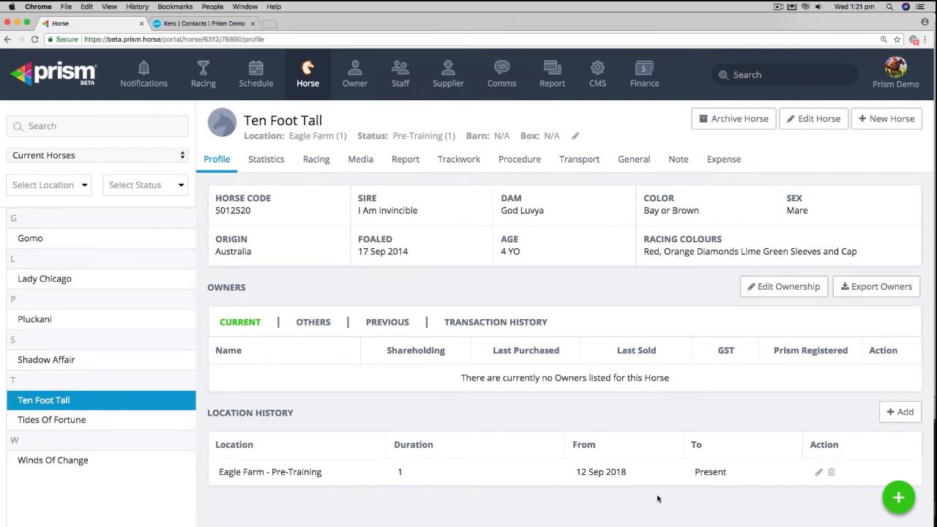
Check the Eagle Farm / Pre-Training entry in the Finance day rate rules and open the finance transactions
{"action": "left_click", "coordinate": [640, 82]}
{"action": "left_click", "coordinate": [272, 120]}
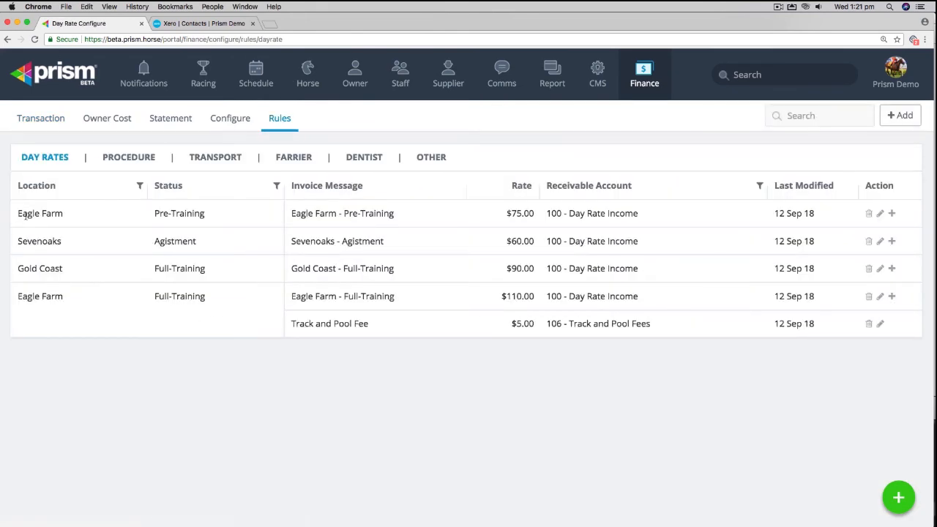
{"action": "left_click_drag", "start_coordinate": [25, 215], "coordinate": [746, 219]}
{"action": "left_click", "coordinate": [43, 124]}
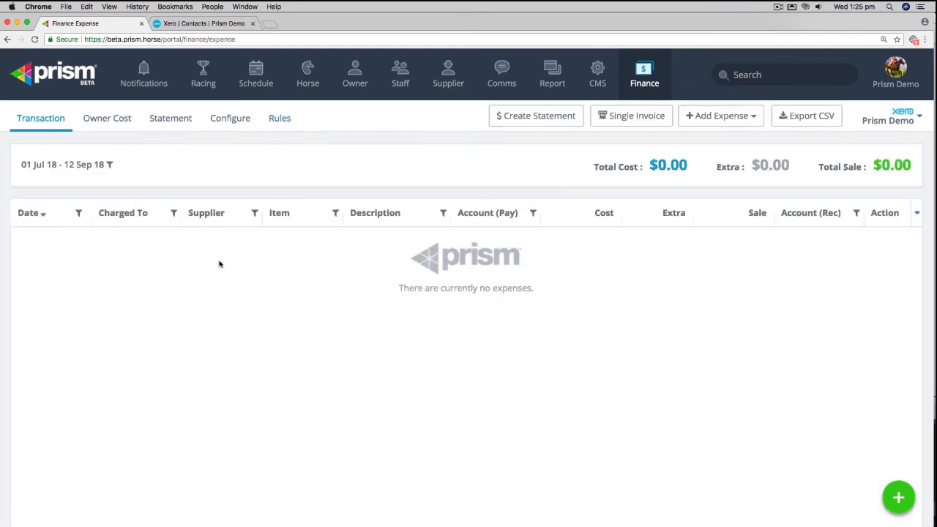